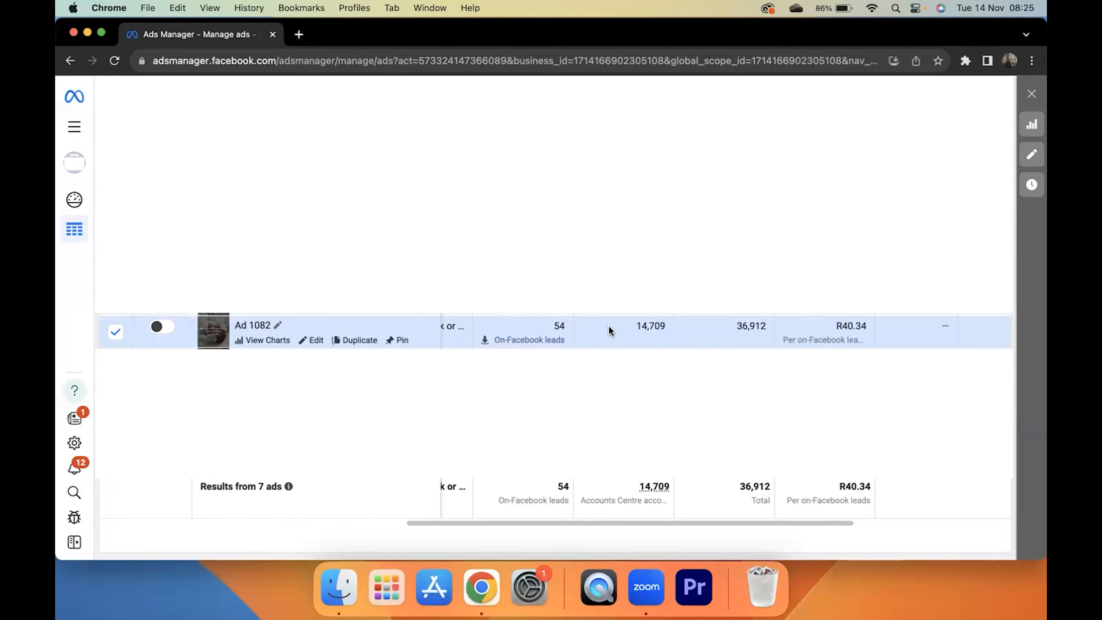
- Review Ad 1082's reach, impressions, cost per result and amount spent in the ads table
scroll(614, 329, "right", 3)
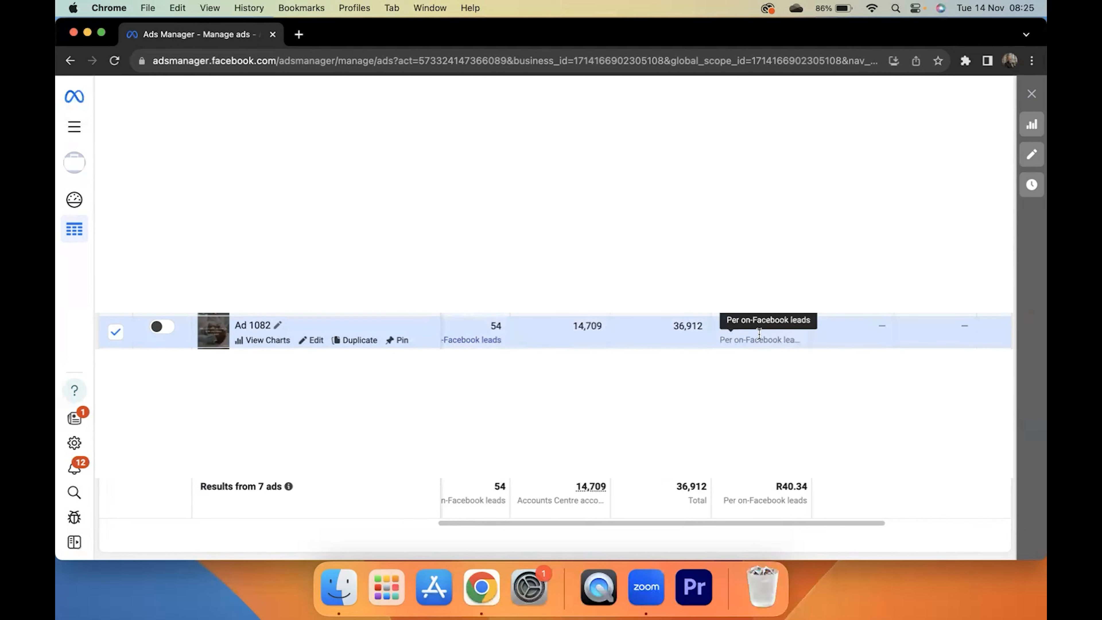
scroll(865, 316, "right", 5)
scroll(883, 342, "right", 1)
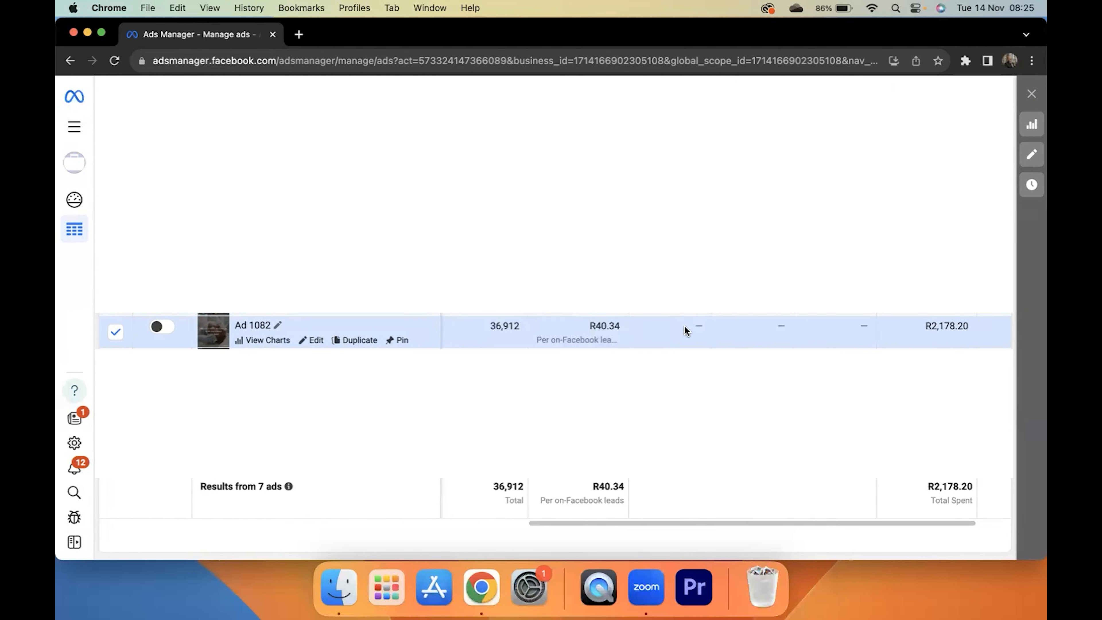
scroll(684, 331, "left", 10)
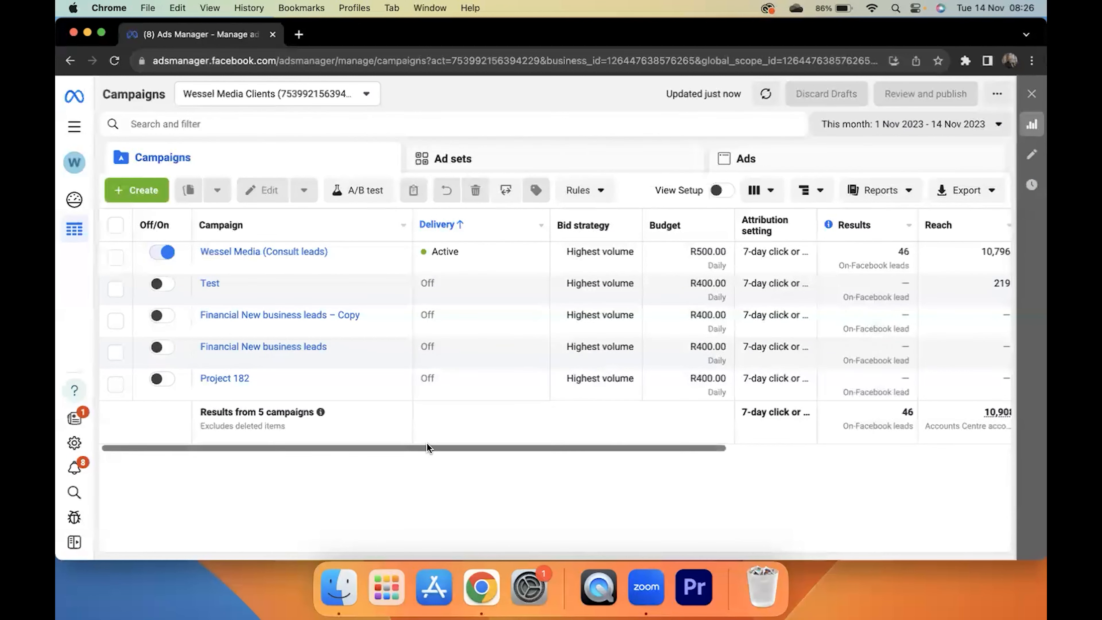
- Review the Wessel Media (Consult leads) campaign's budget, results, cost per result and amount spent in the campaigns table
mouse_move(384, 253)
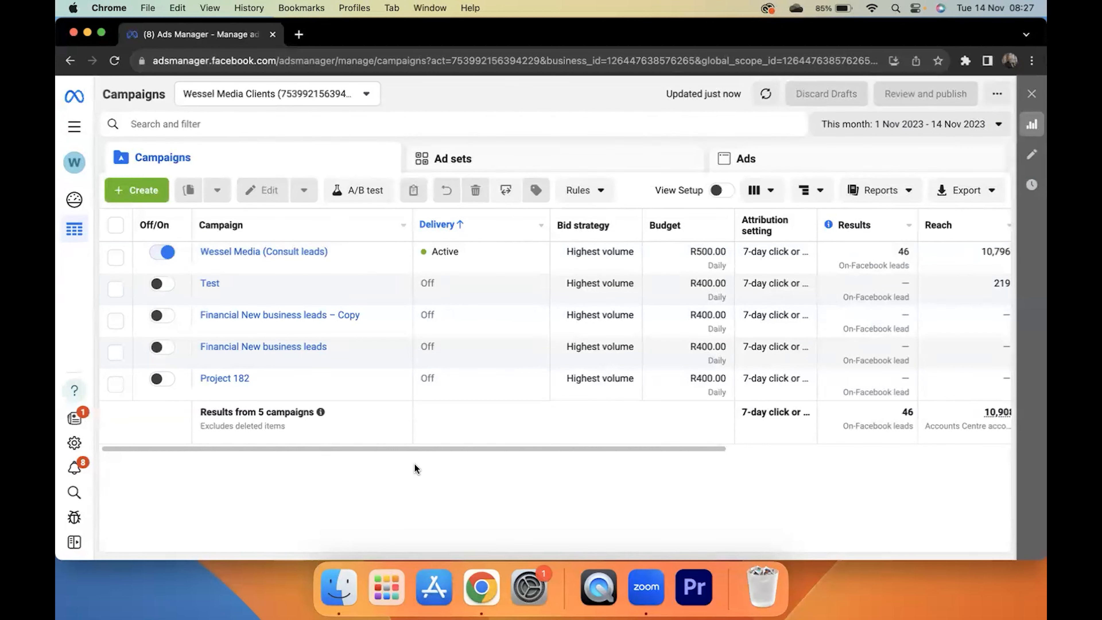
left_click_drag(410, 445, 731, 454)
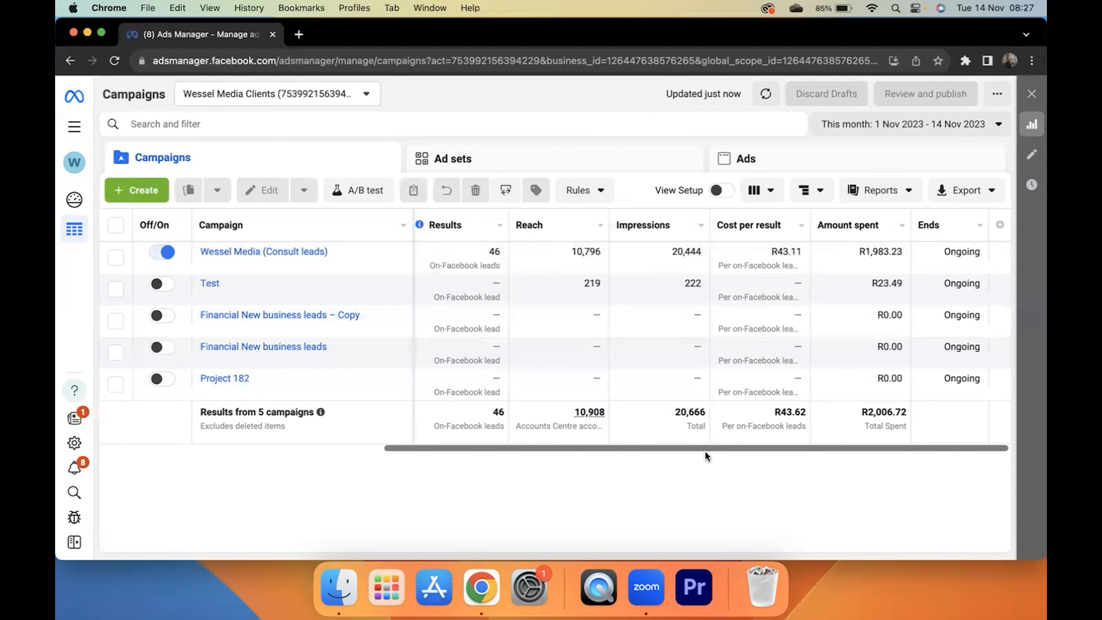
left_click_drag(698, 448, 593, 439)
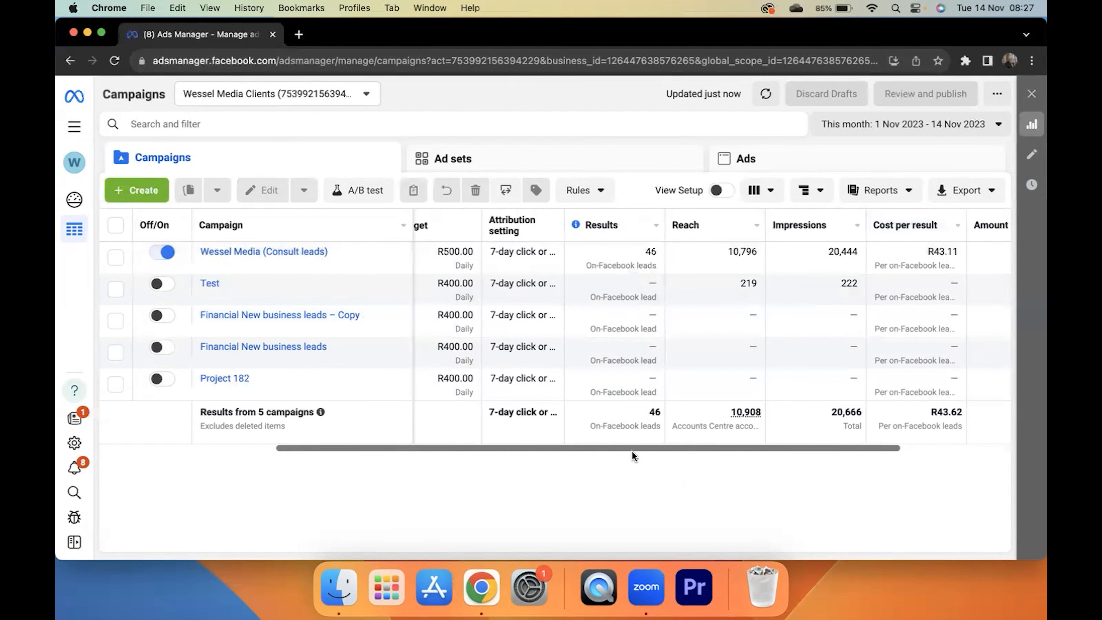
left_click_drag(607, 445, 438, 438)
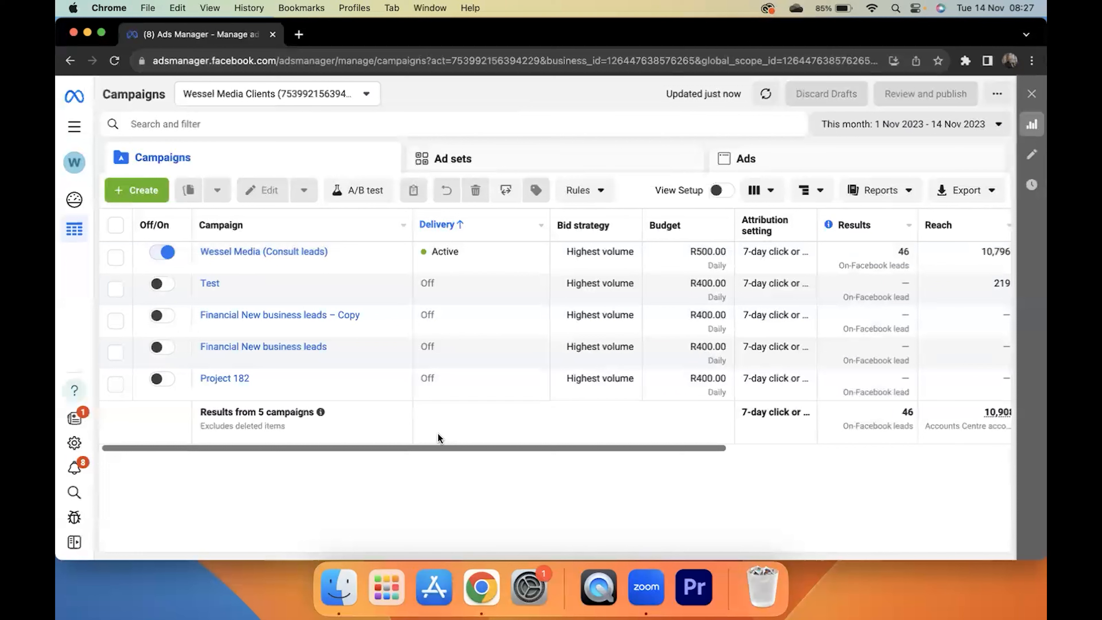
left_click(117, 256)
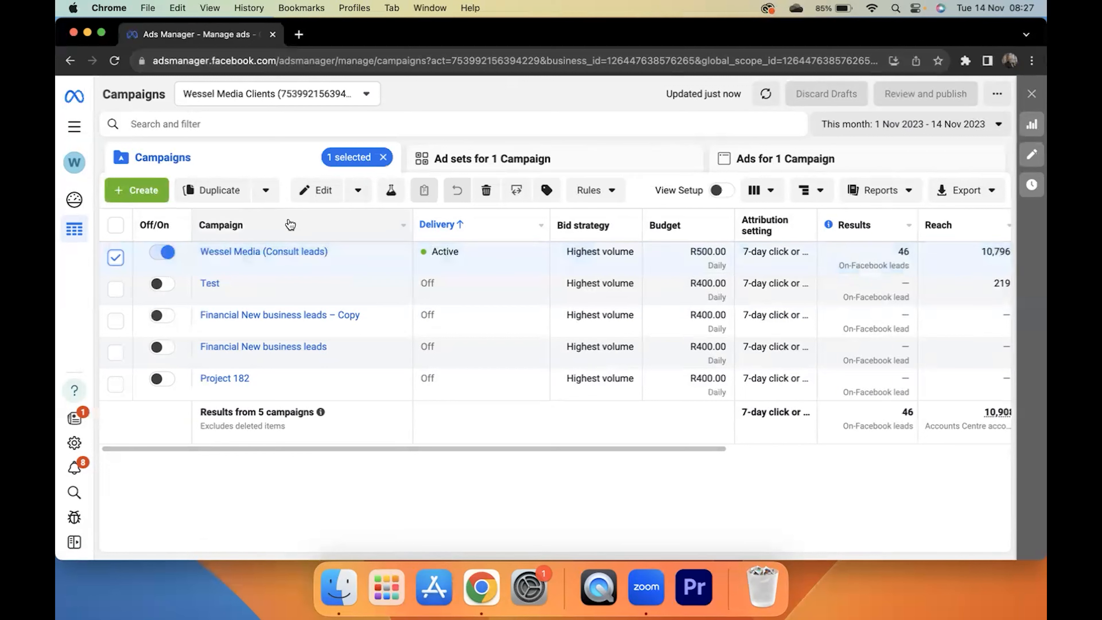
left_click(116, 257)
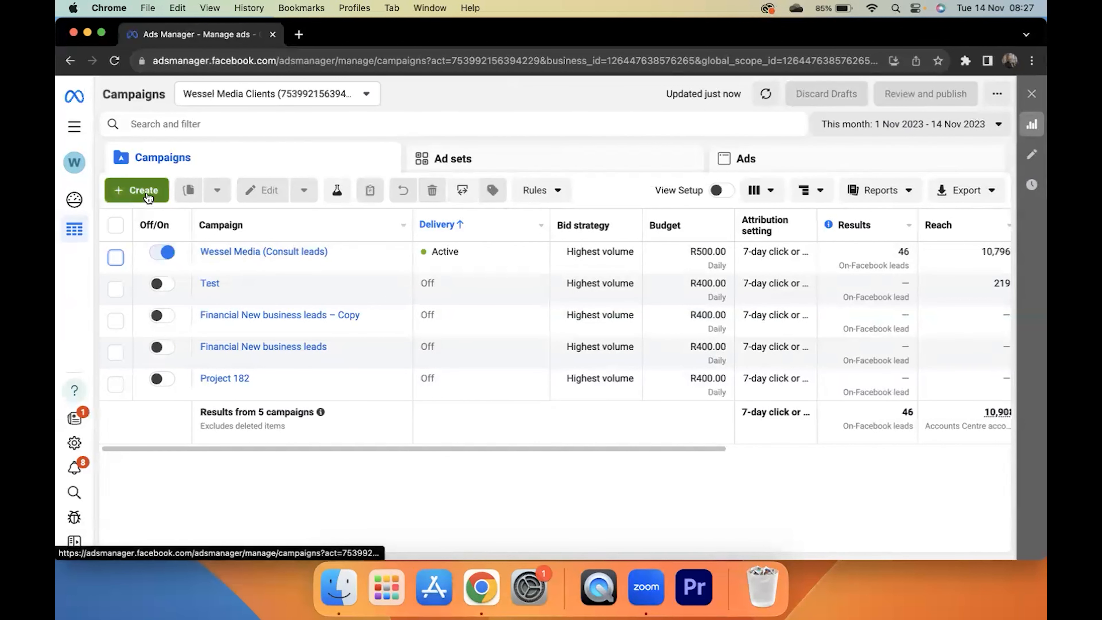
- Create a new auction campaign with the Leads objective using the manual leads campaign setup
left_click(146, 194)
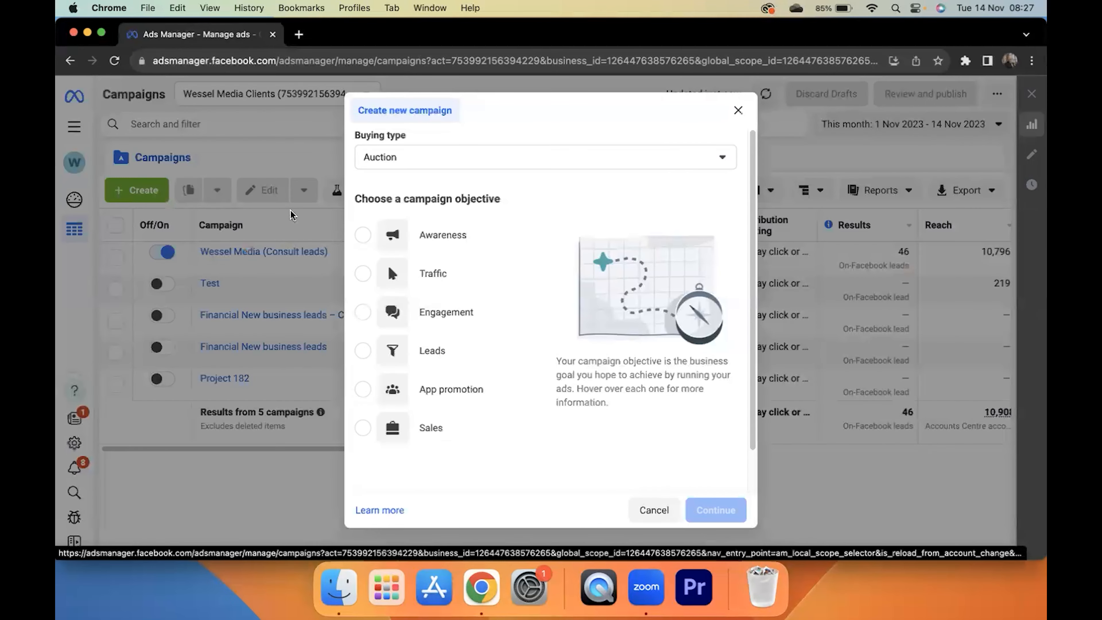
left_click(455, 356)
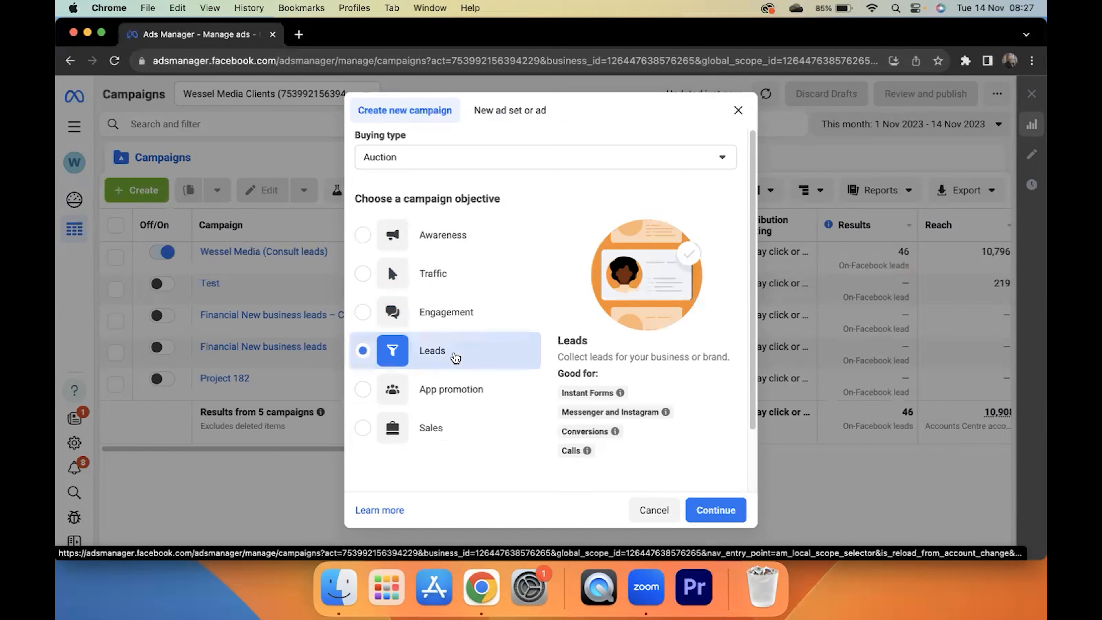
left_click(700, 508)
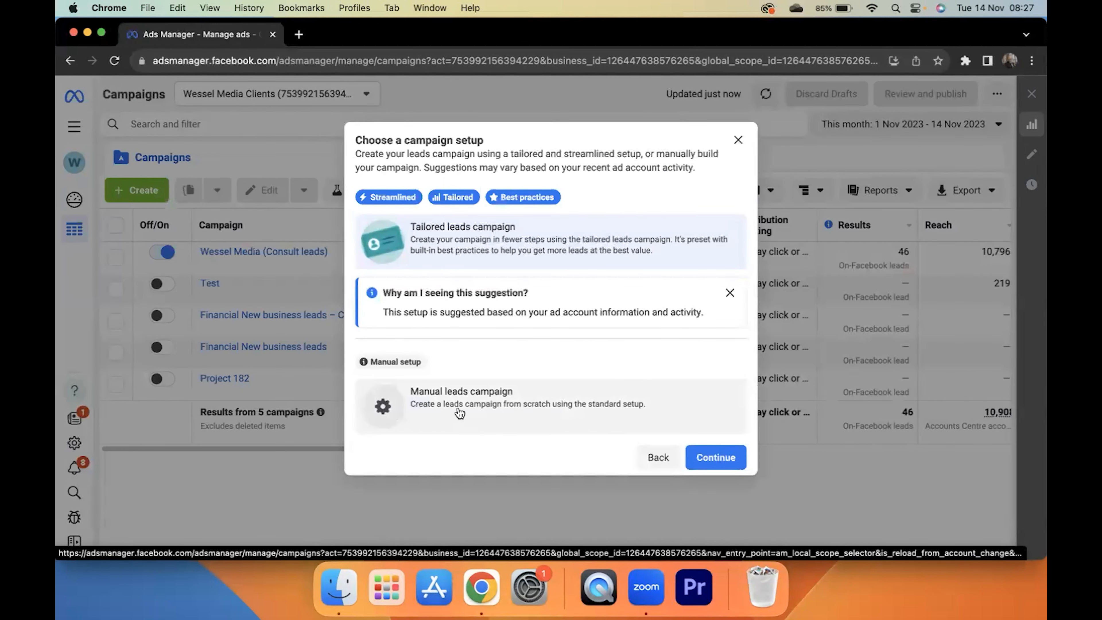
left_click(503, 408)
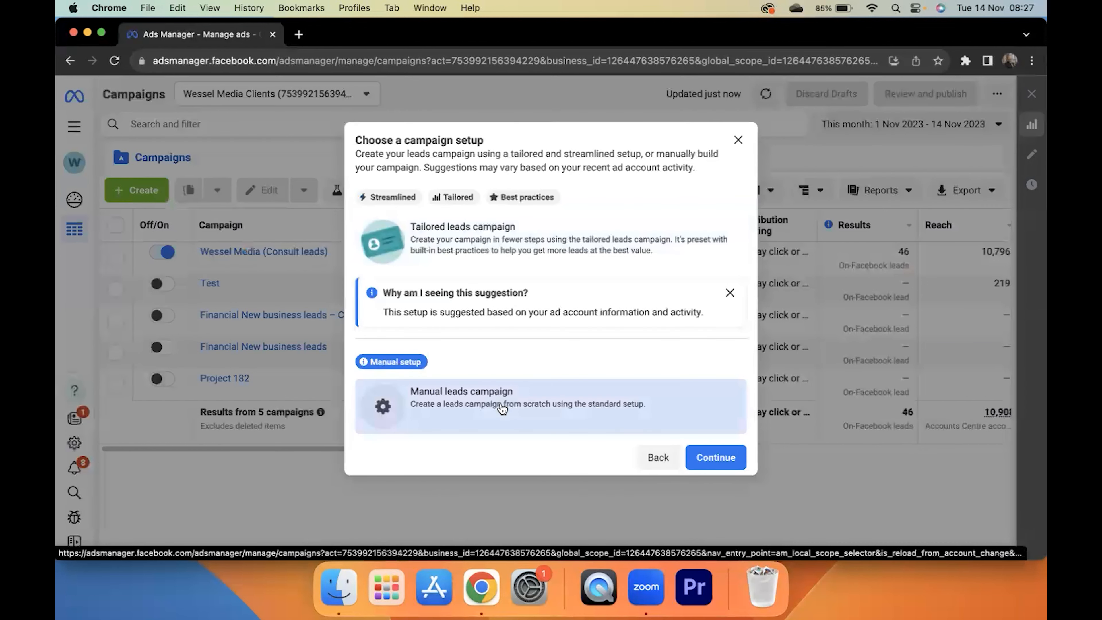
left_click(715, 465)
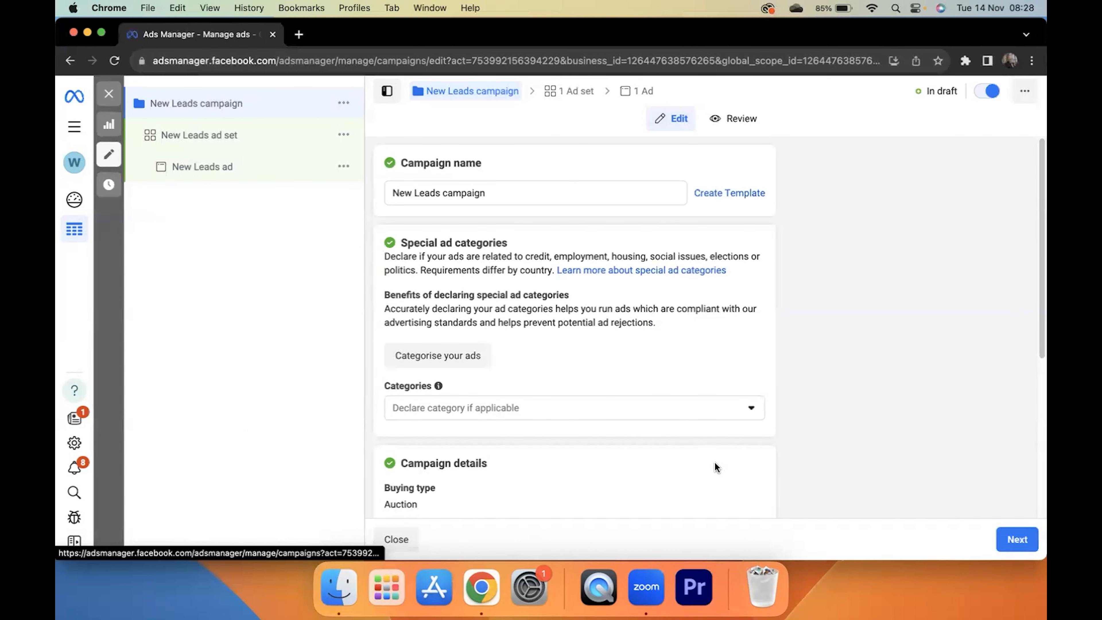
- Name the new leads campaign Test
left_click(490, 193)
left_click_drag(494, 193, 376, 192)
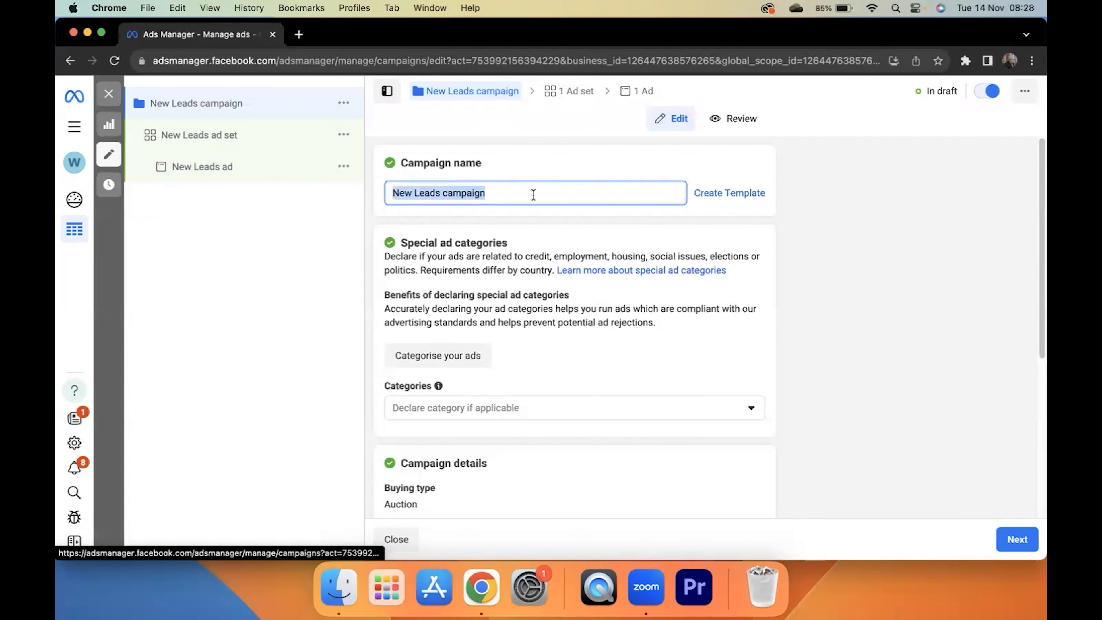
type("Test")
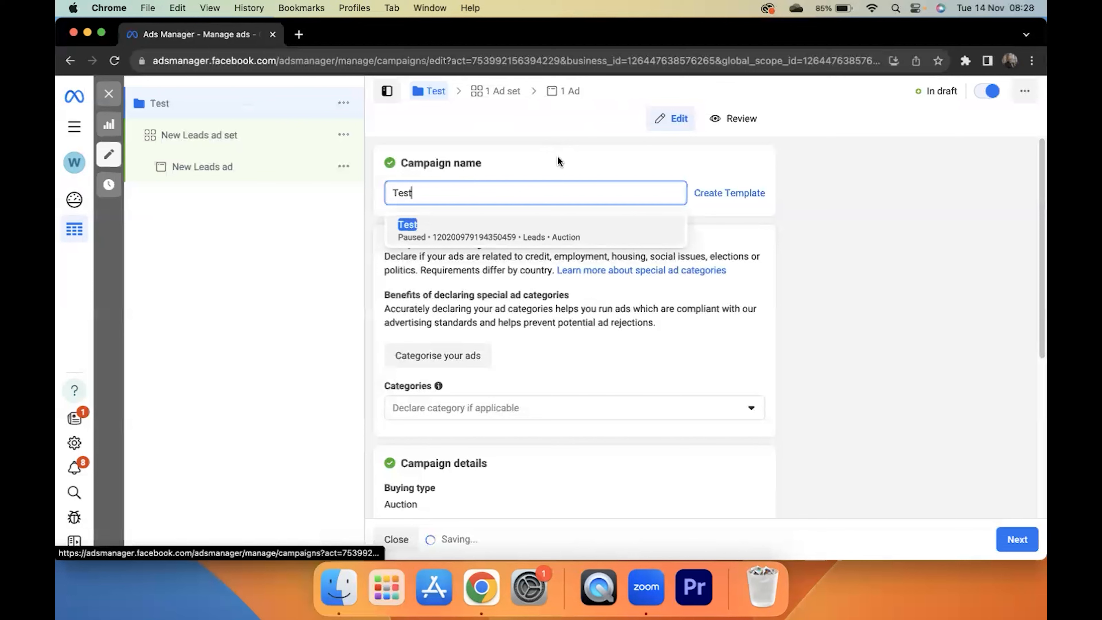
left_click(558, 163)
- Turn on Advantage campaign budget for the Test campaign
scroll(627, 334, "down", 1)
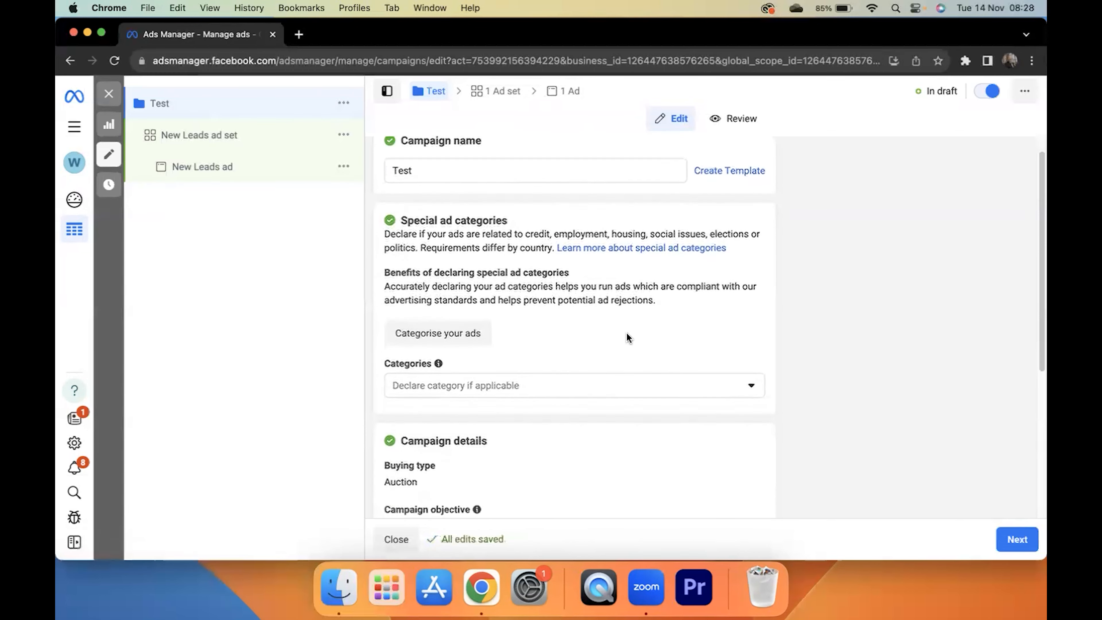
scroll(627, 334, "down", 5)
scroll(606, 328, "down", 2)
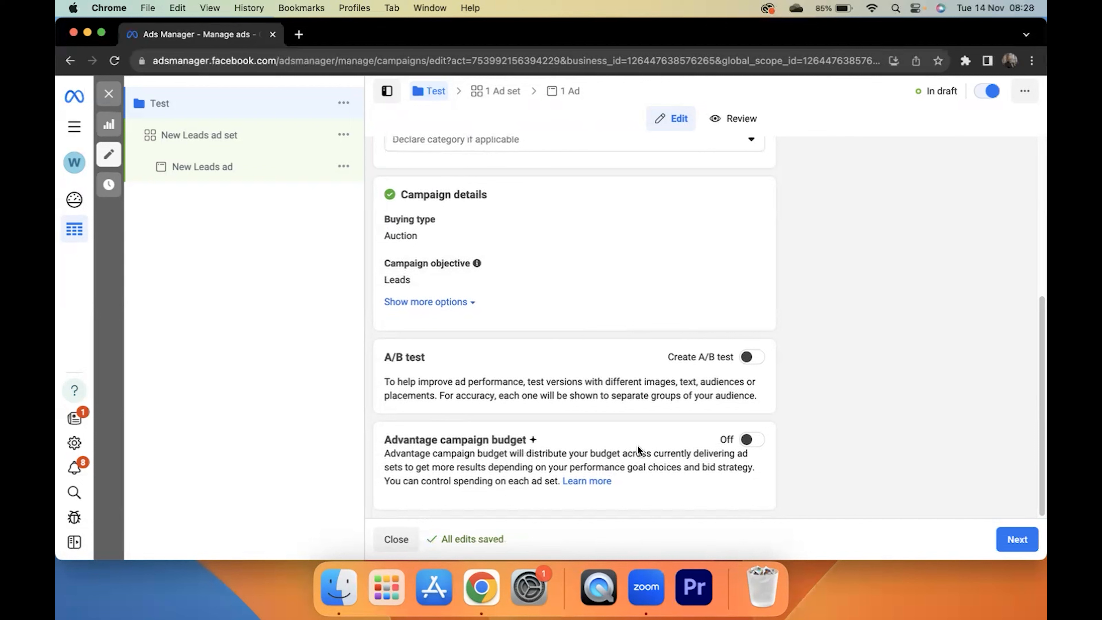
left_click(752, 440)
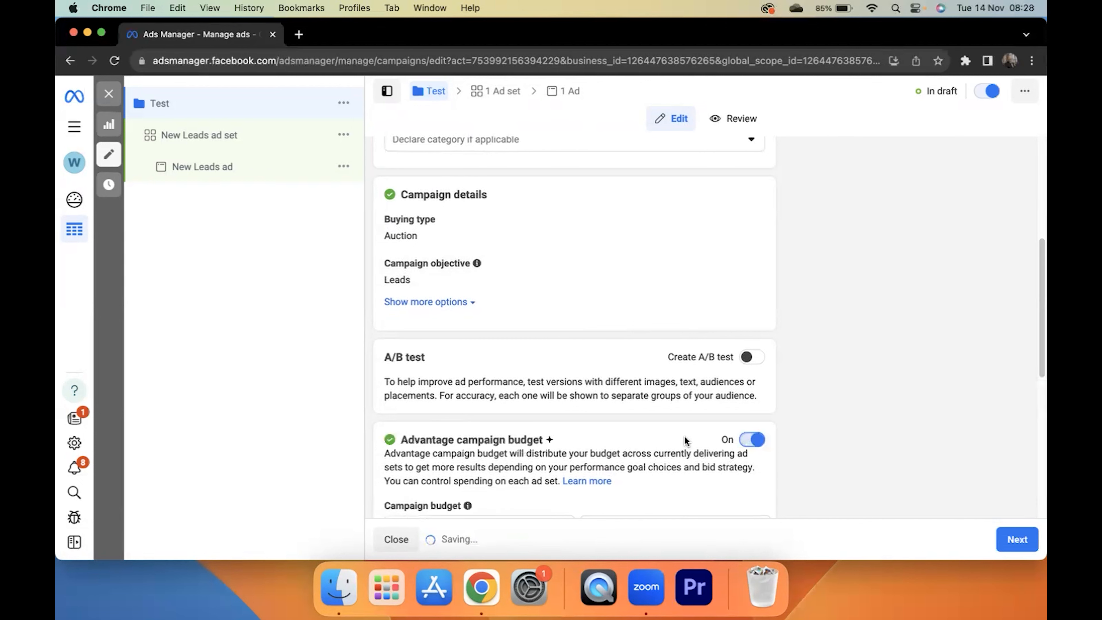
- Set the campaign's daily budget to R150.00
scroll(686, 440, "down", 2)
scroll(685, 441, "down", 5)
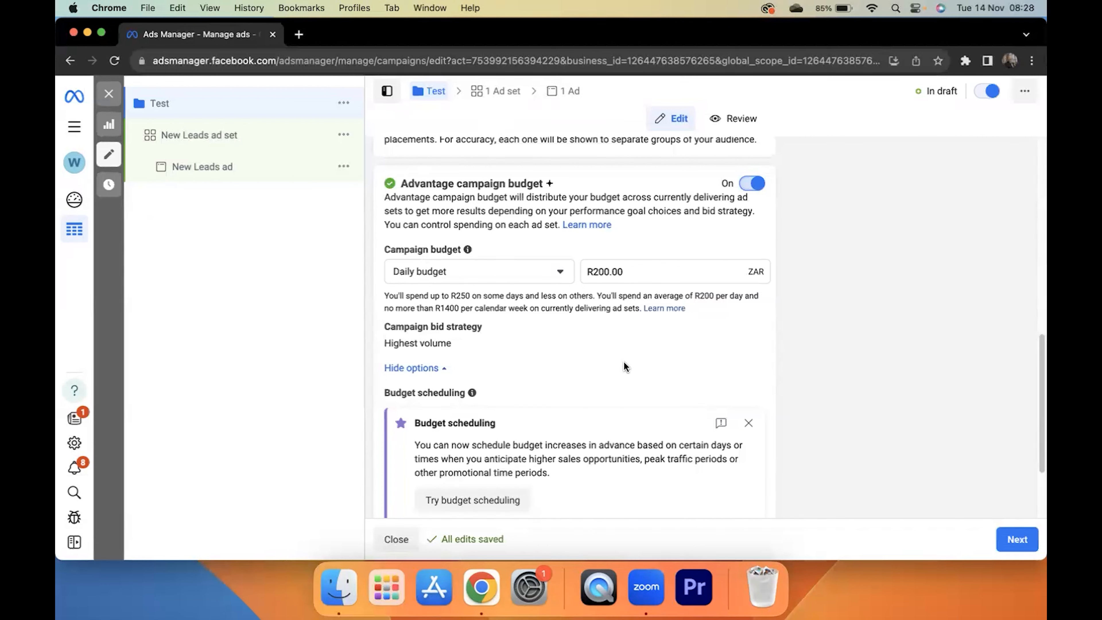
left_click(602, 271)
key("BackSpace")
key("BackSpace")
type("15")
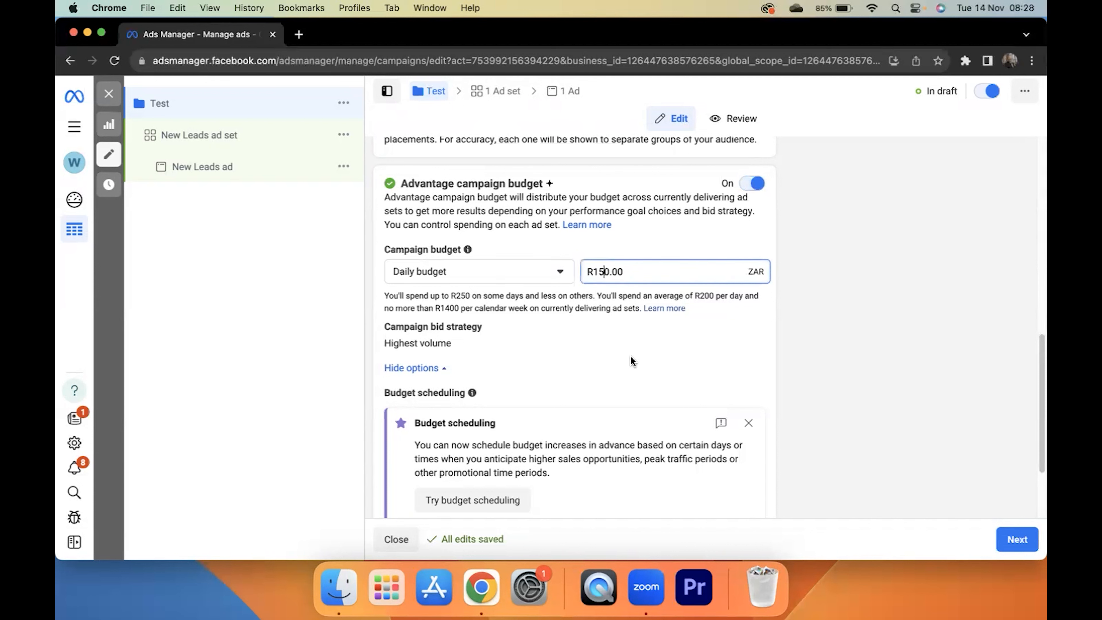
left_click(636, 366)
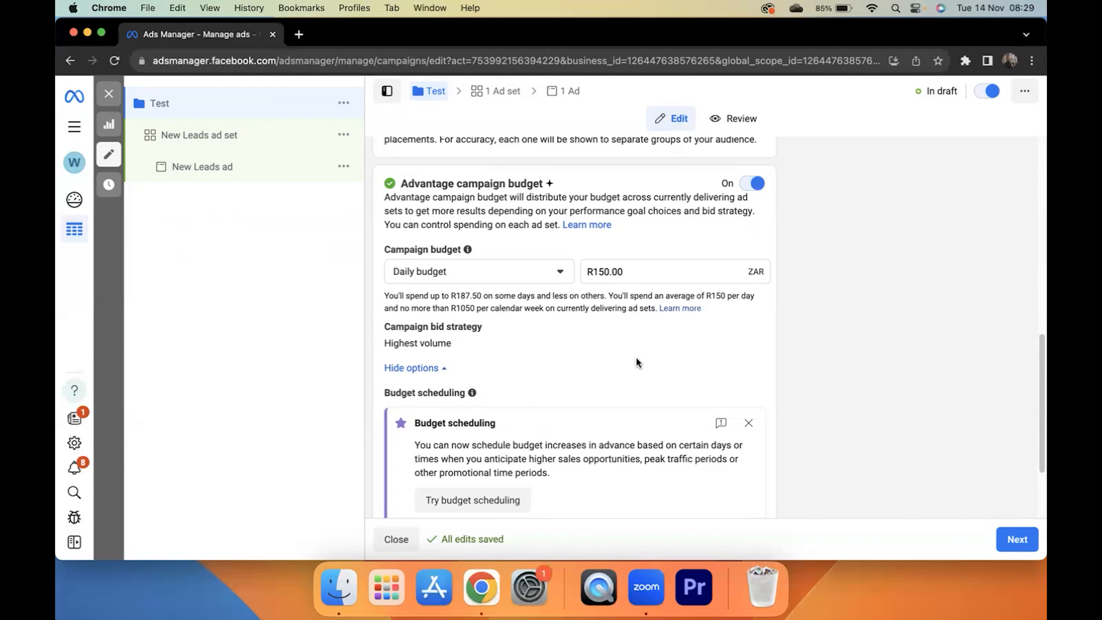
- Proceed from the campaign settings to the ad set and name it #1
scroll(636, 363, "down", 3)
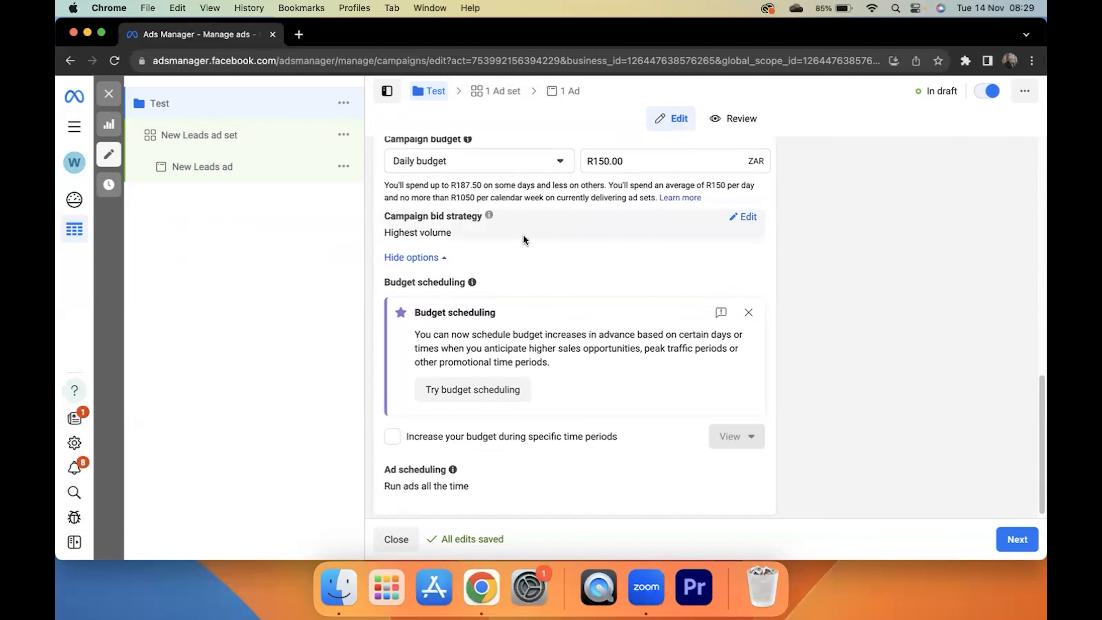
scroll(584, 271, "down", 1)
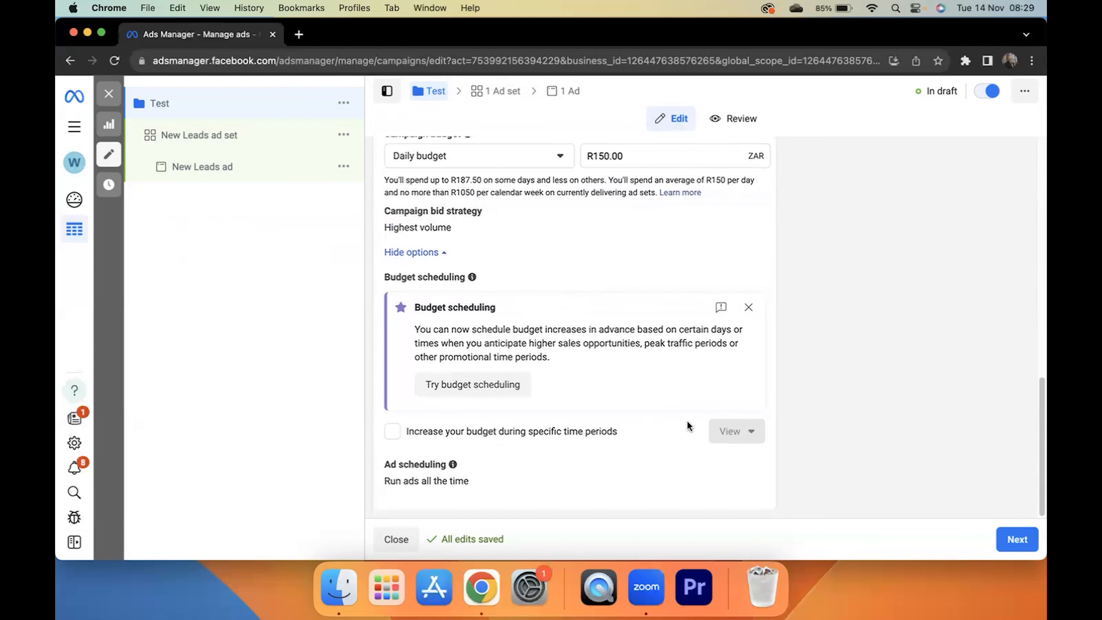
left_click(1017, 539)
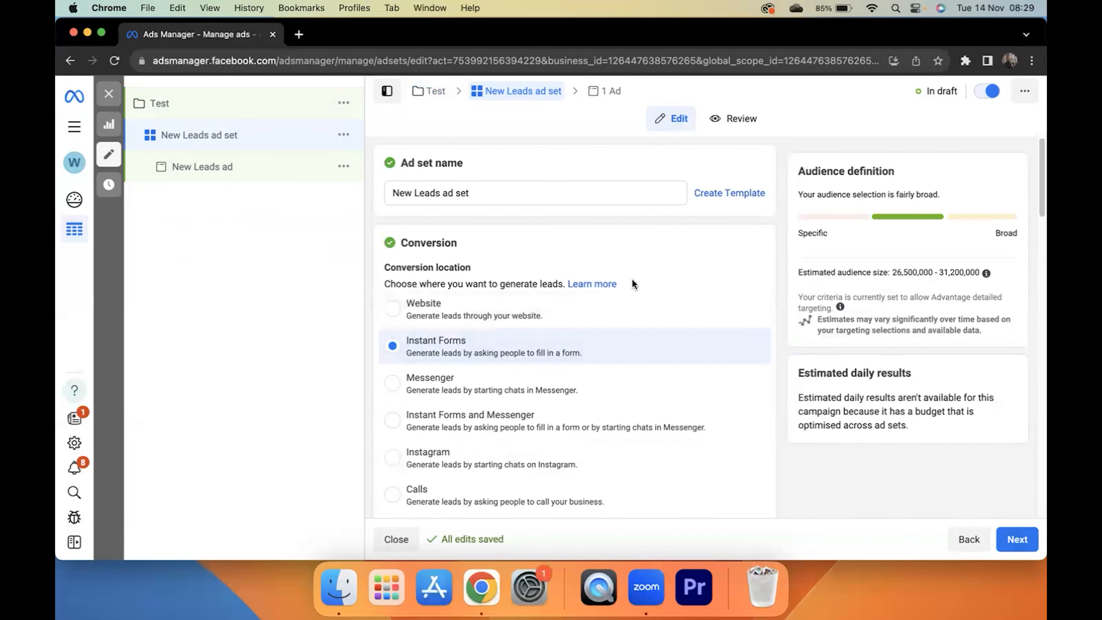
triple_click(478, 190)
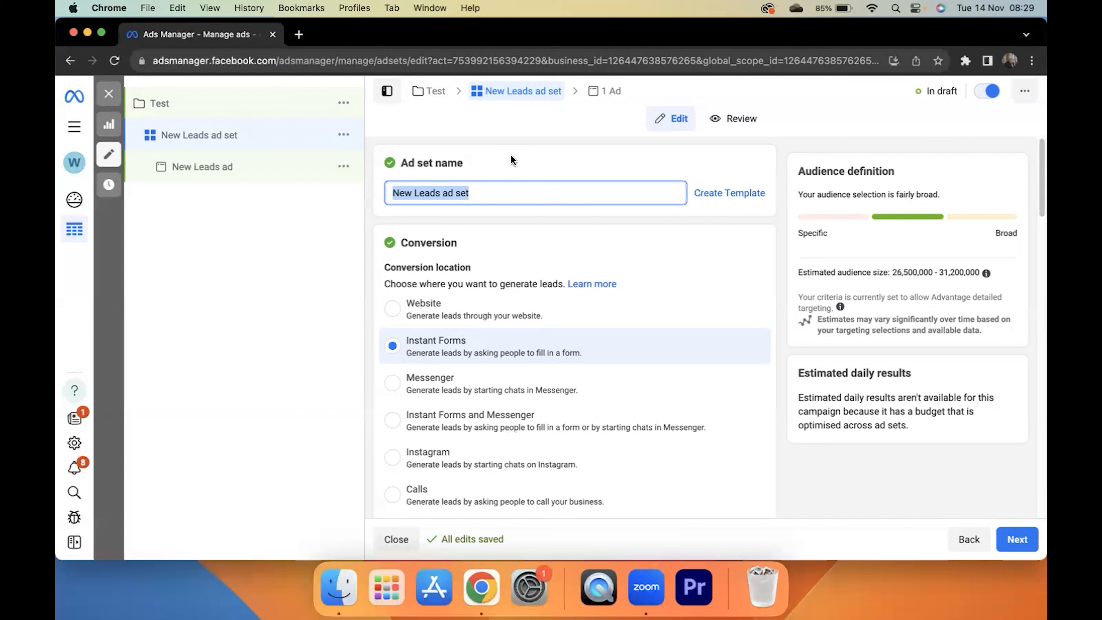
left_click(485, 187)
left_click_drag(474, 189, 389, 190)
type("#1")
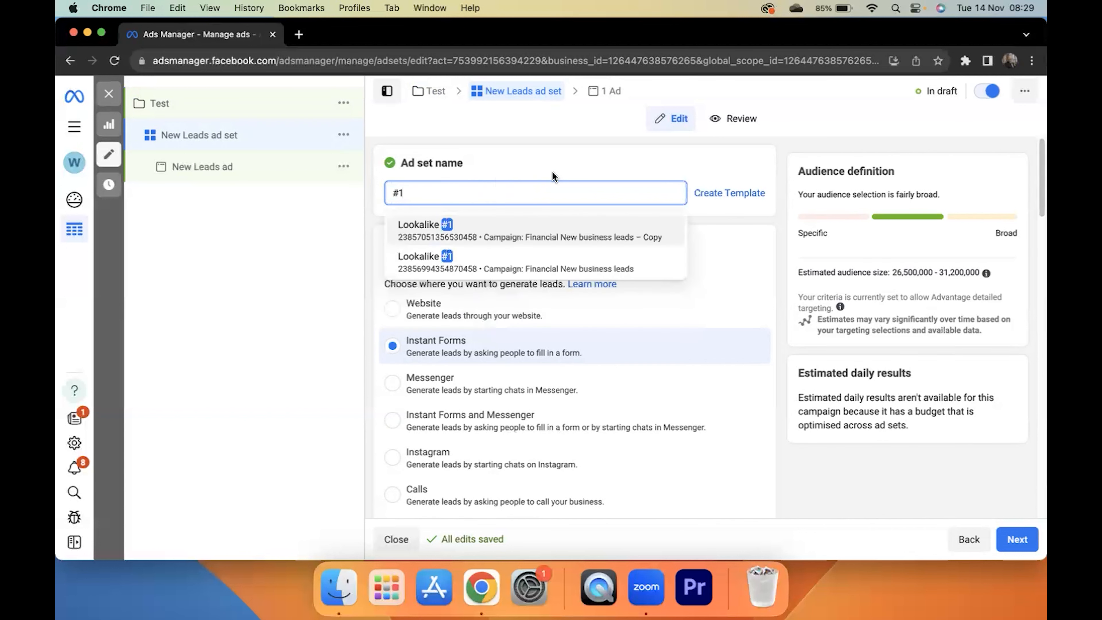
left_click(552, 167)
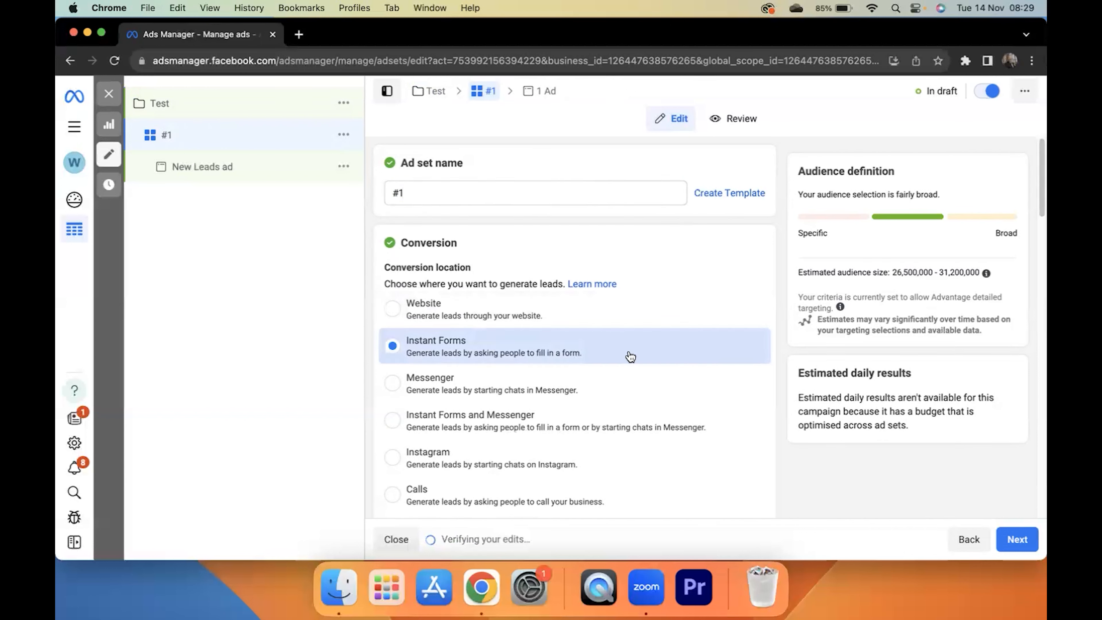
- Switch ad set #1 from Advantage+ audience to the original audience options
scroll(630, 356, "down", 2)
scroll(630, 356, "down", 4)
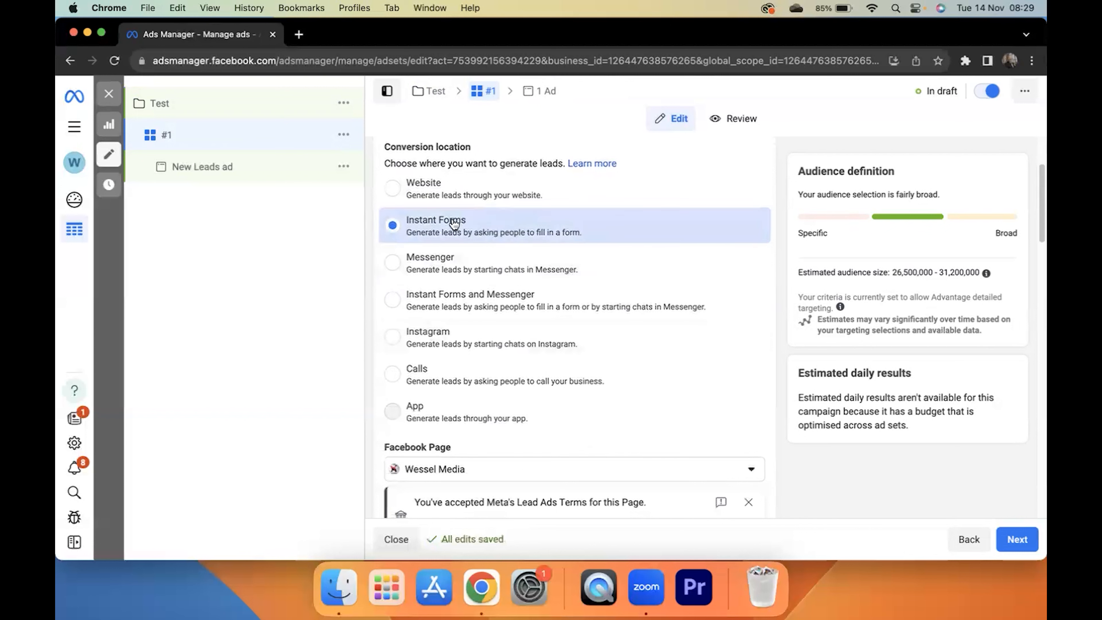
scroll(610, 228, "down", 1)
scroll(609, 228, "down", 8)
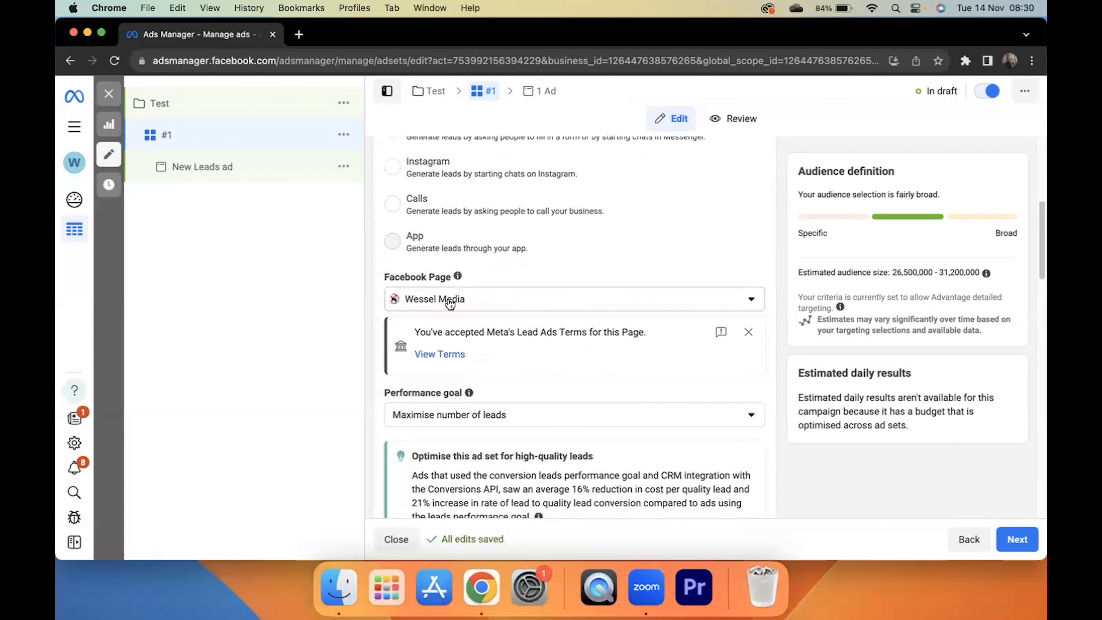
scroll(566, 306, "down", 6)
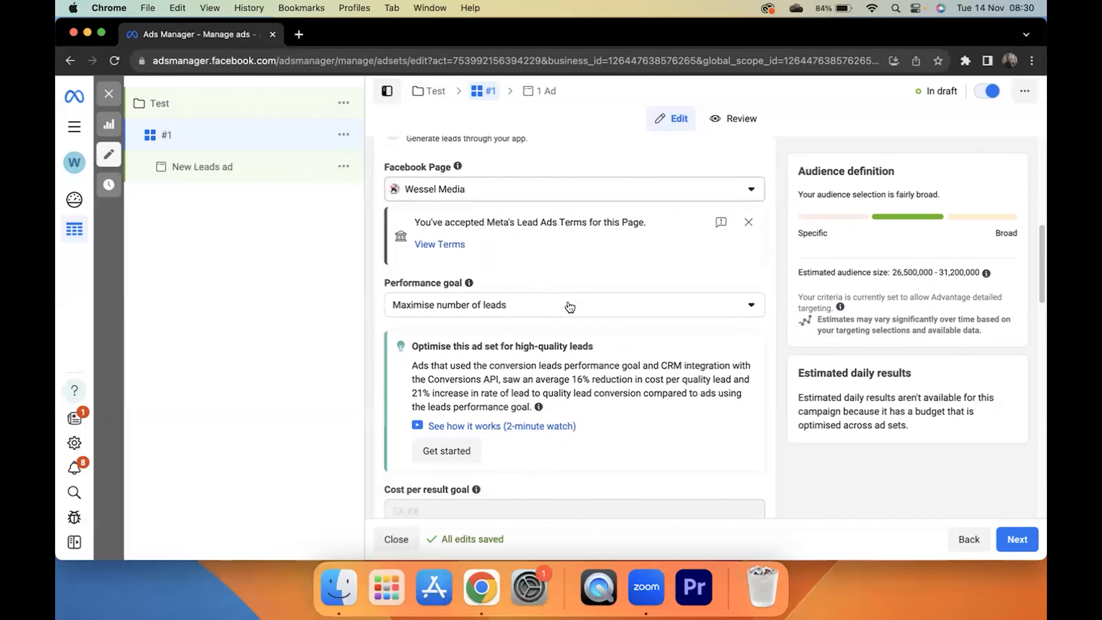
scroll(616, 343, "down", 14)
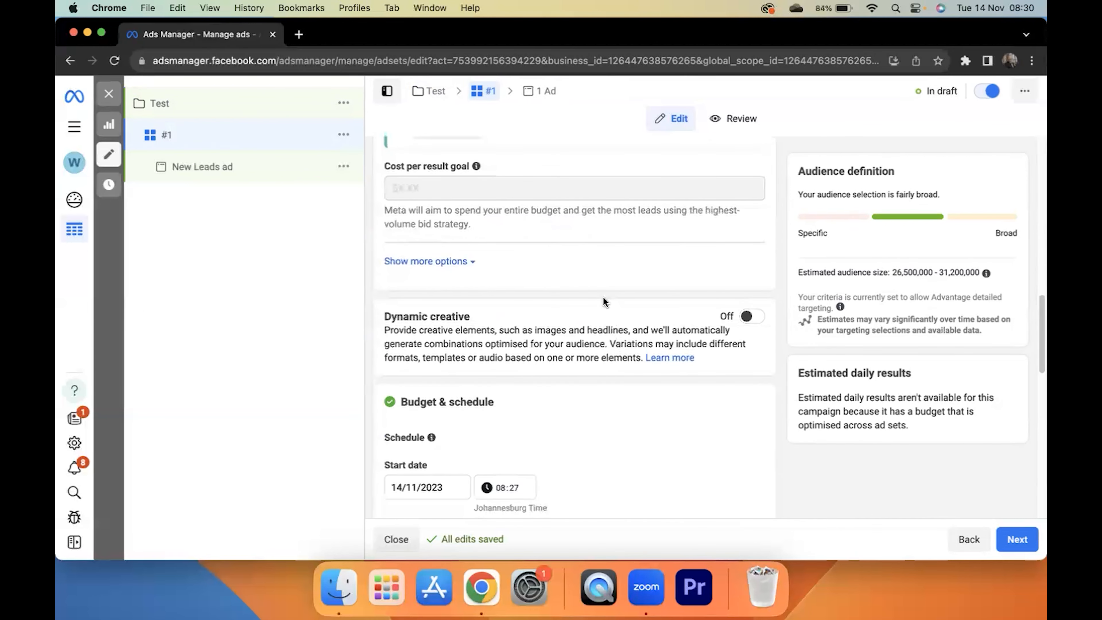
scroll(603, 296, "down", 12)
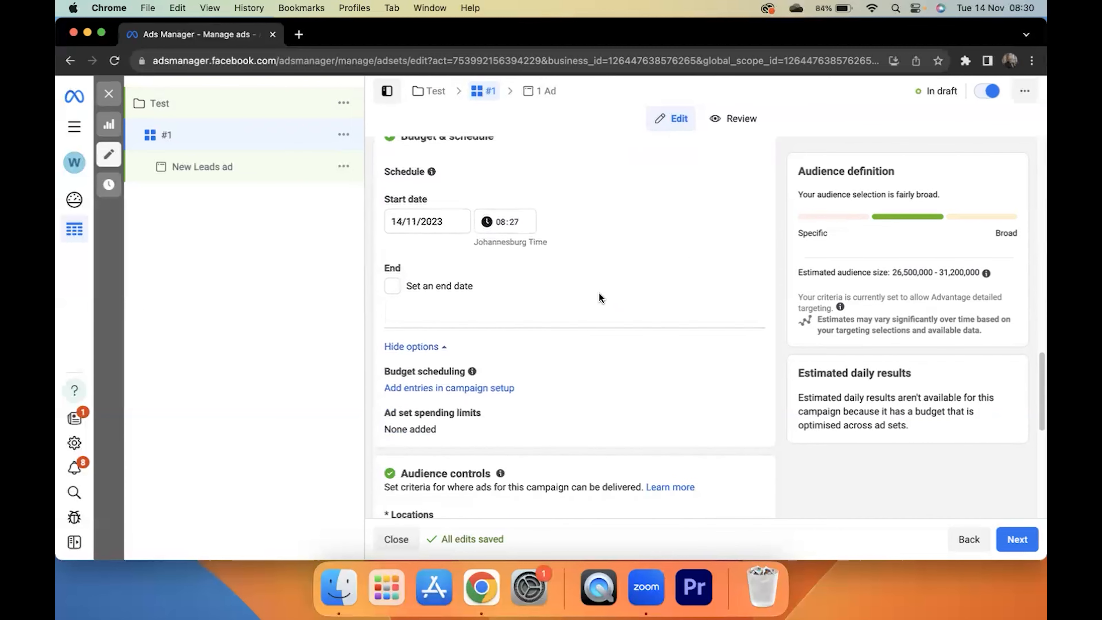
scroll(599, 294, "down", 13)
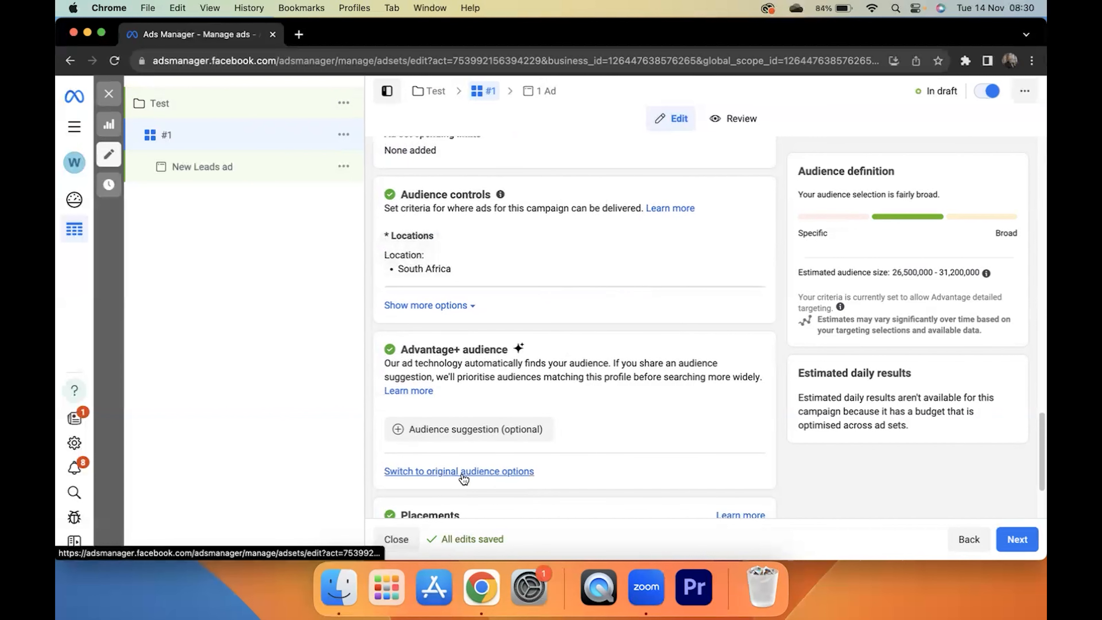
left_click(515, 471)
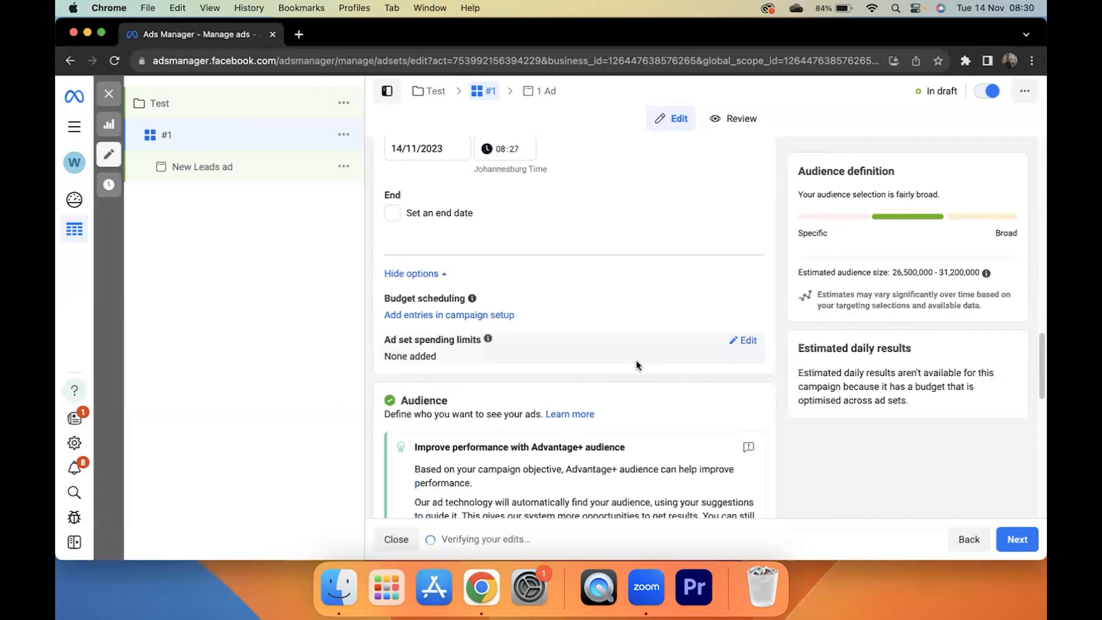
- Change the ad set's location from the whole country to the Cape Town City Center place by searching "cape town city center"
scroll(637, 376, "down", 10)
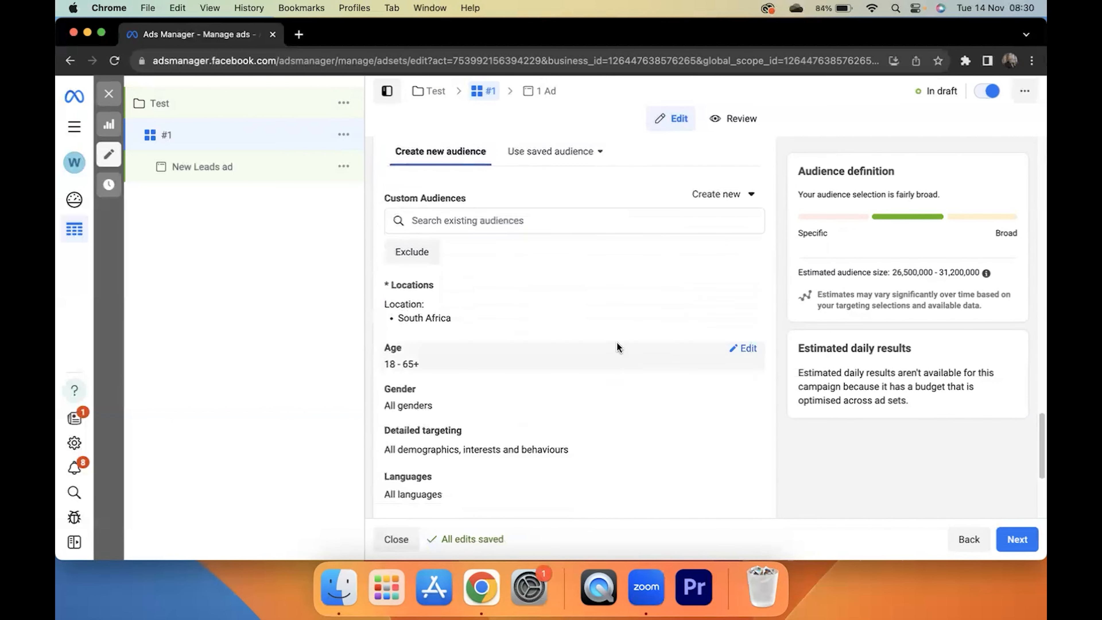
scroll(617, 365, "down", 1)
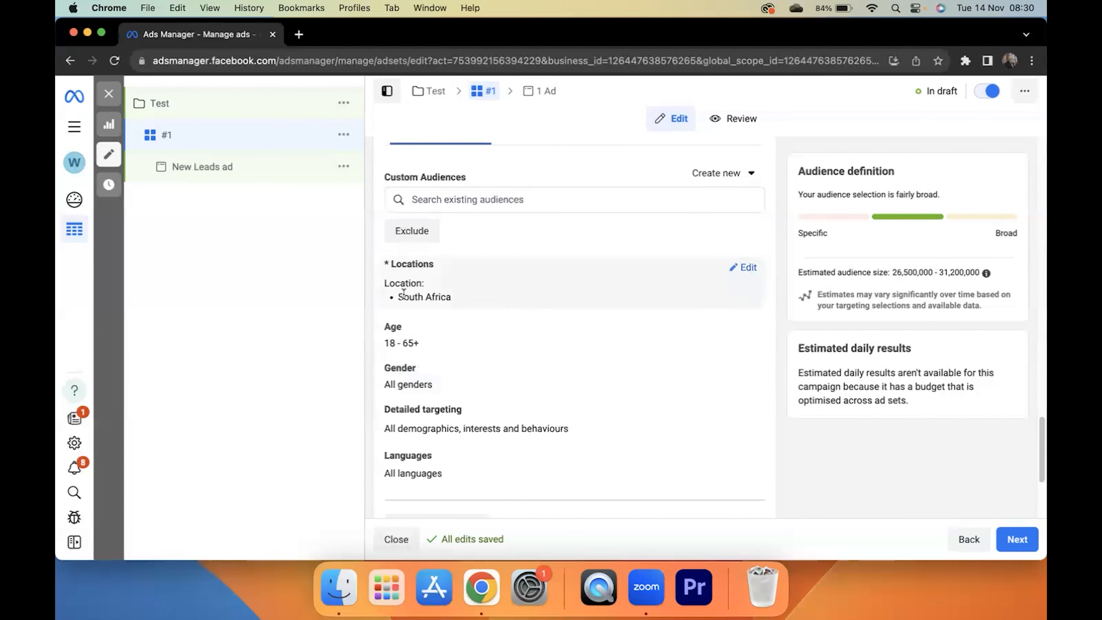
left_click(748, 267)
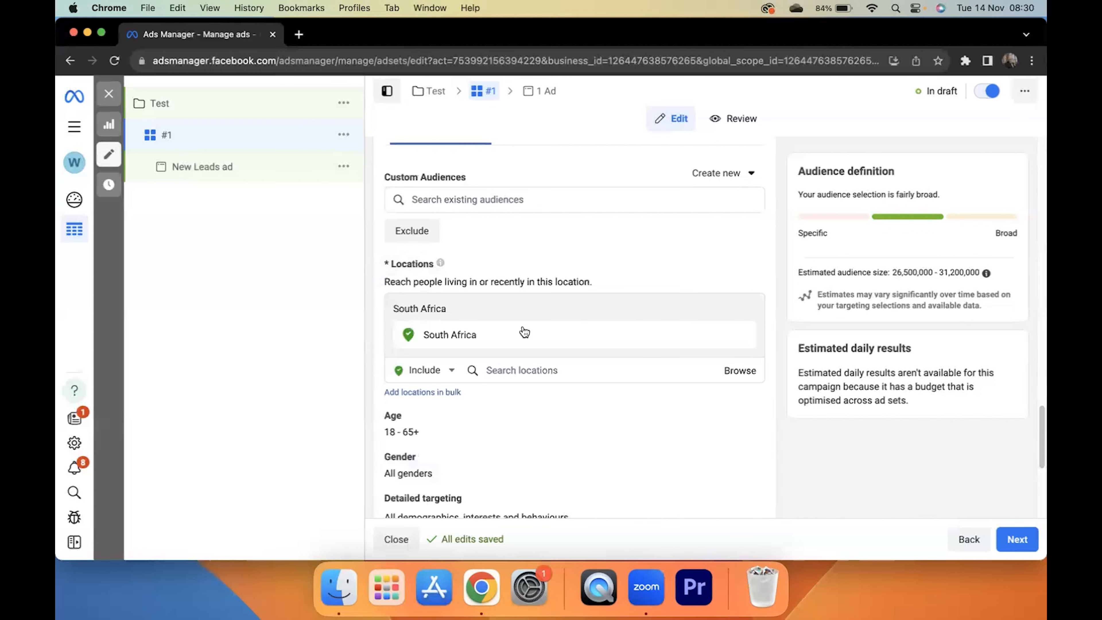
left_click(589, 366)
type("cape town")
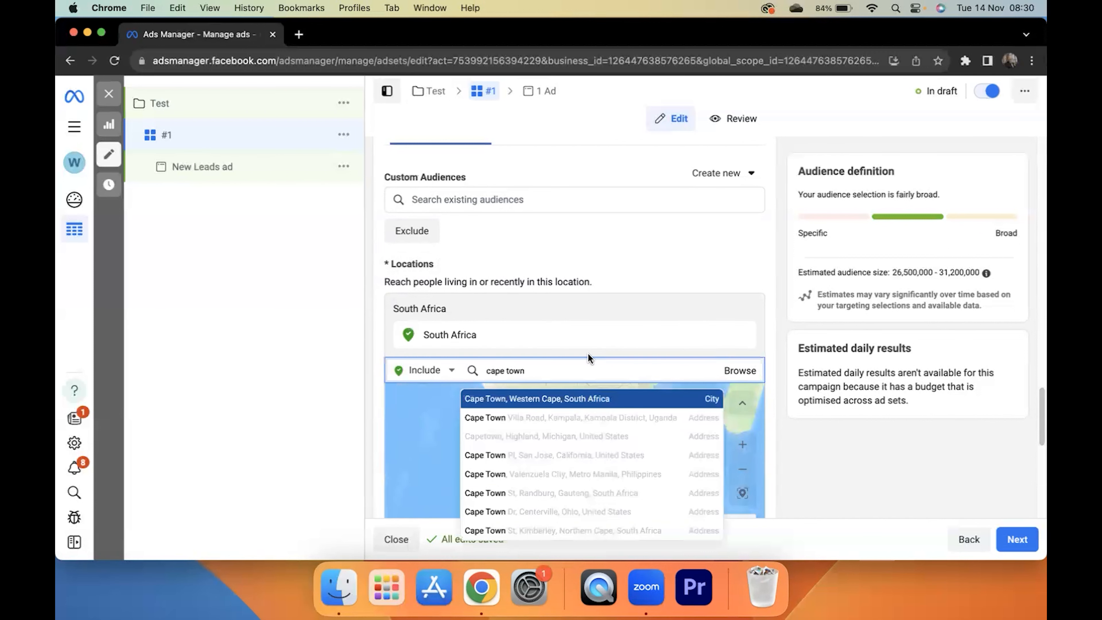
type(" city cen")
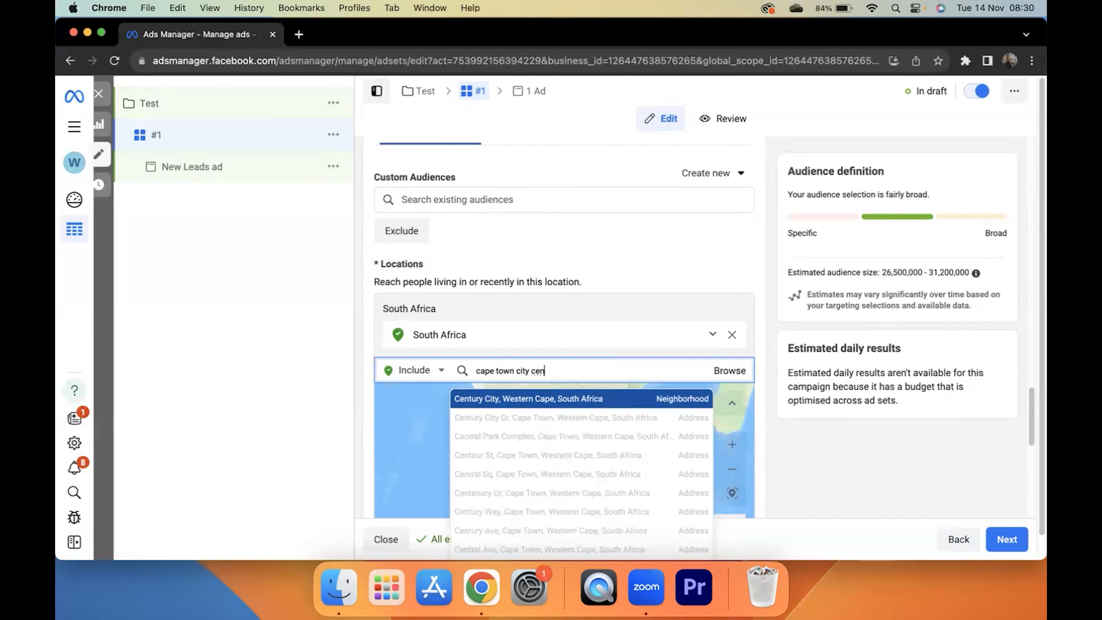
type("ter")
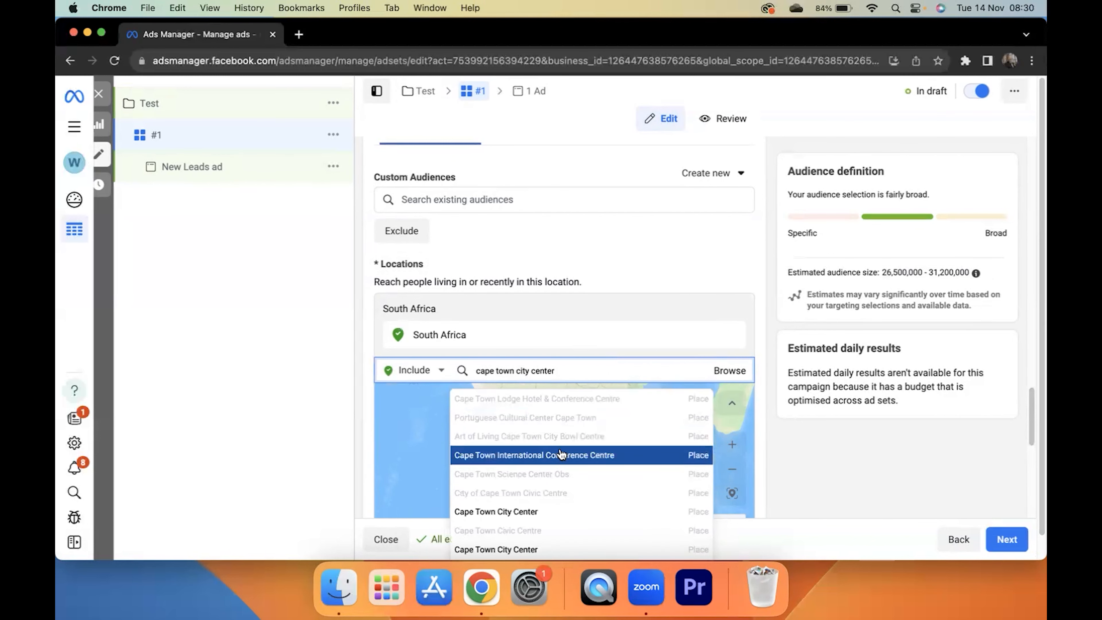
scroll(562, 454, "down", 1)
scroll(561, 453, "down", 1)
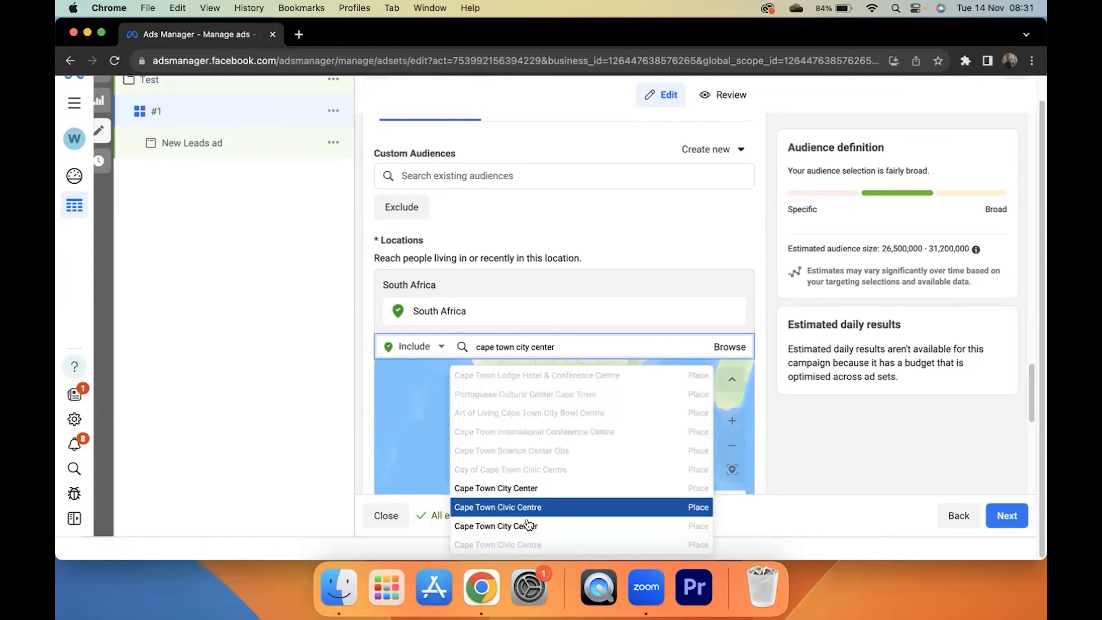
left_click(526, 491)
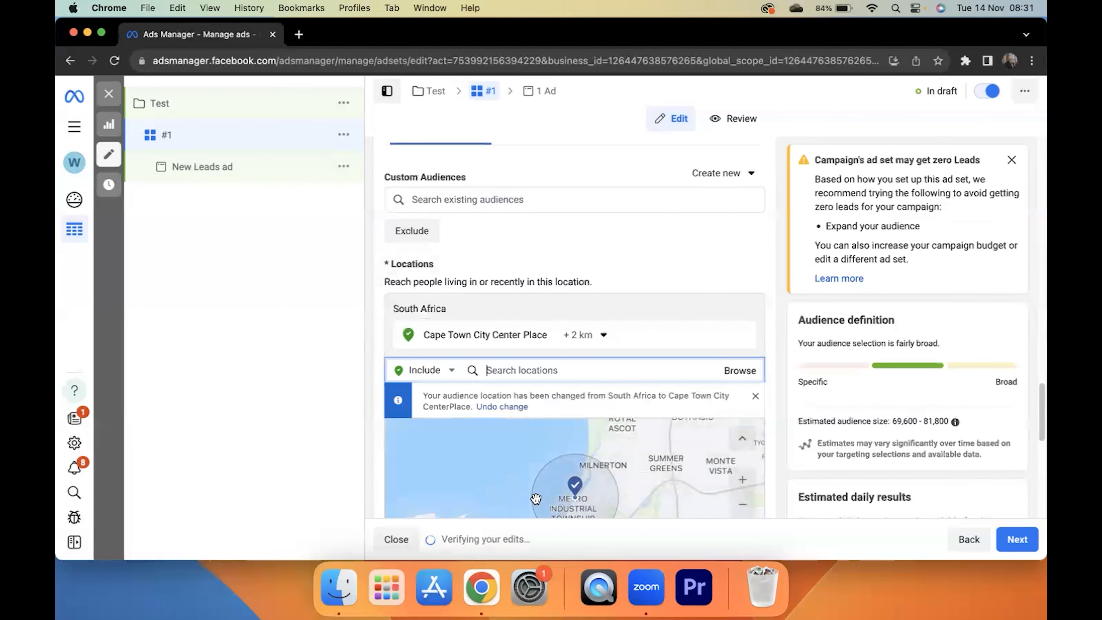
- Drop a location pin on central Cape Town and remove the Cape Town City Center place from the locations
scroll(520, 482, "down", 2)
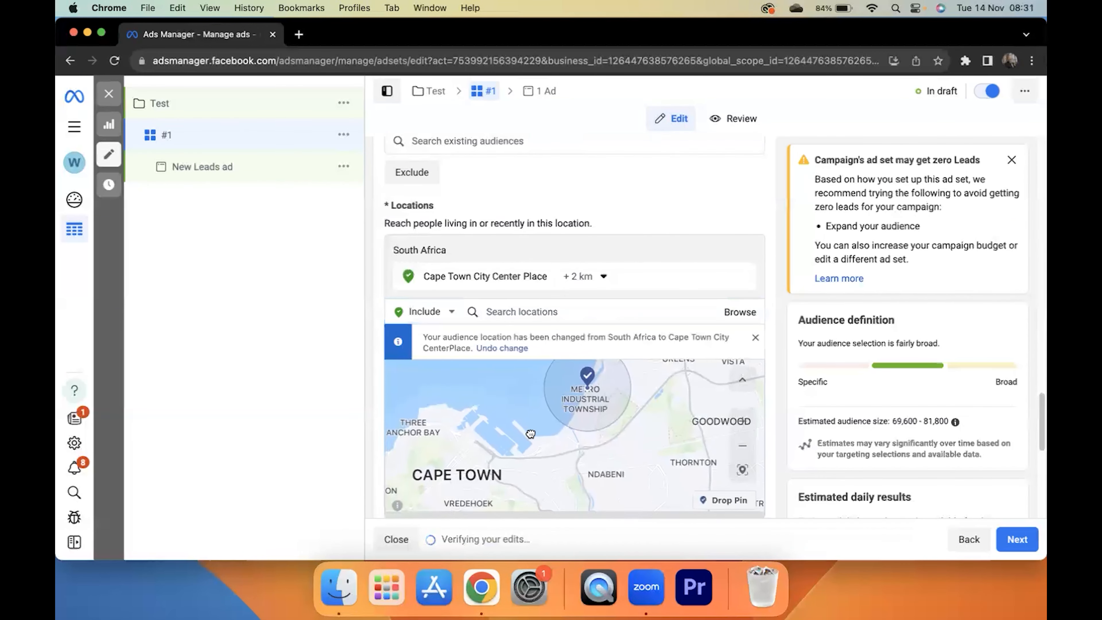
left_click_drag(532, 423, 595, 414)
left_click(722, 499)
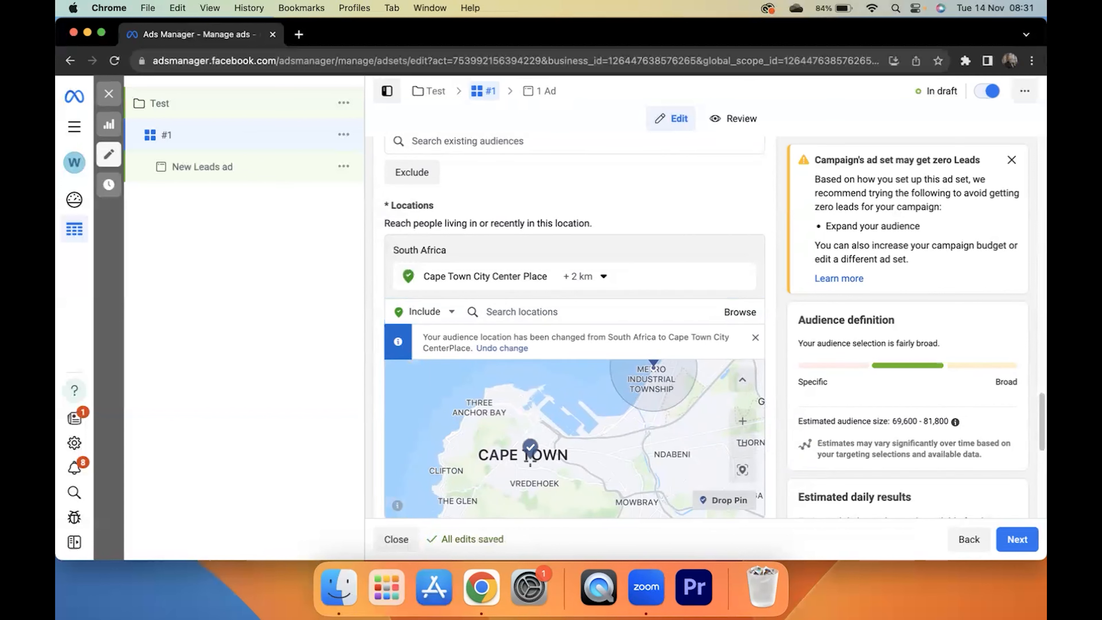
left_click(526, 452)
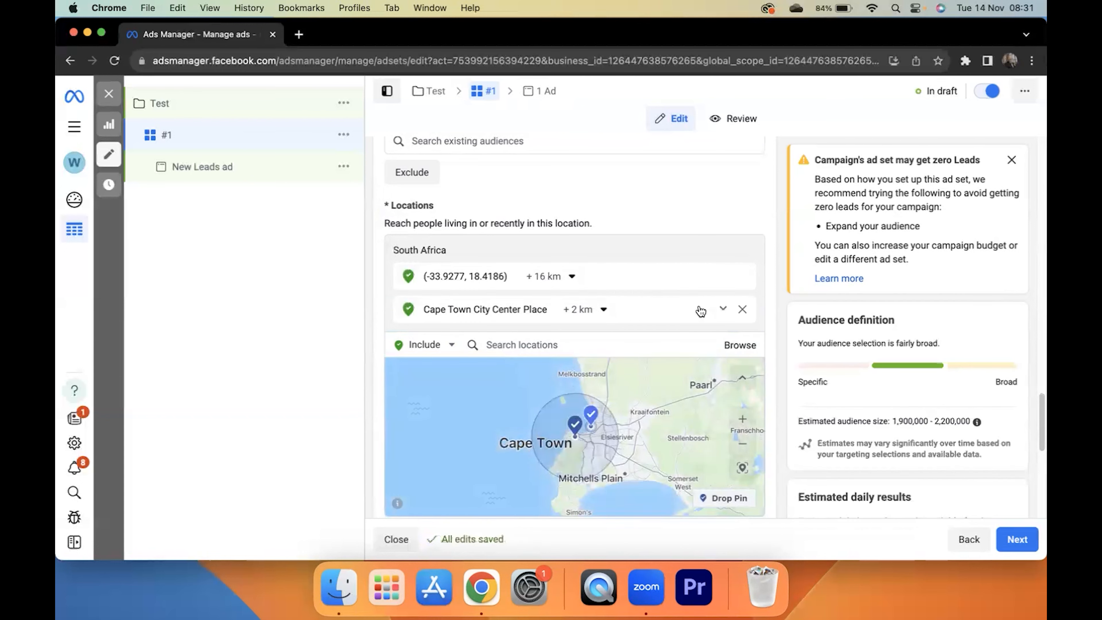
left_click(741, 309)
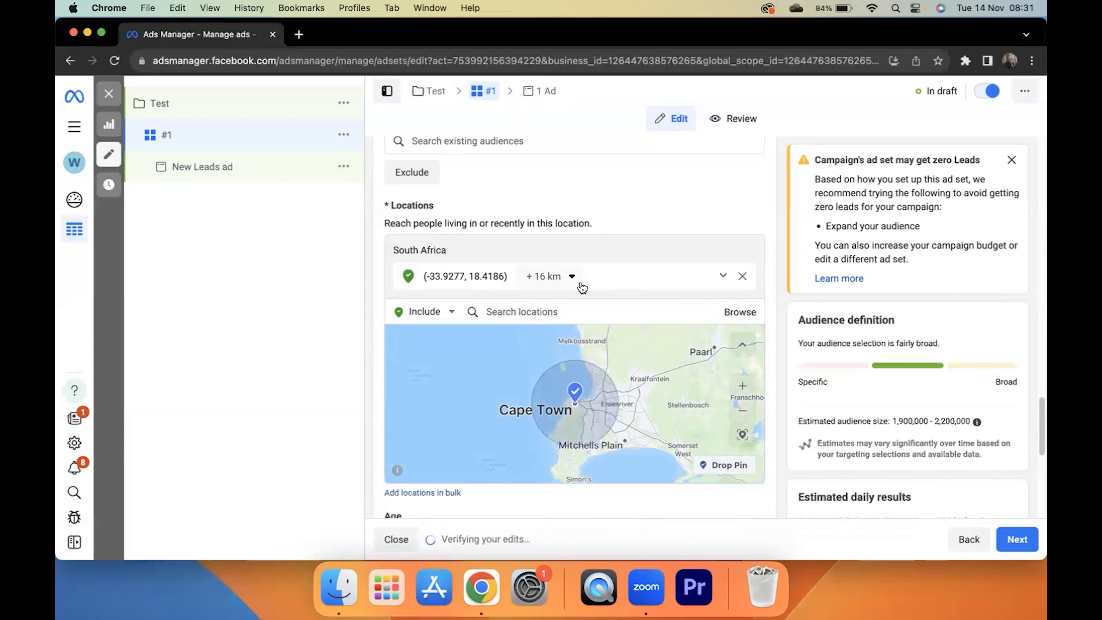
- Set the dropped pin's radius to 8 km and dismiss the zero-leads warning
left_click(572, 276)
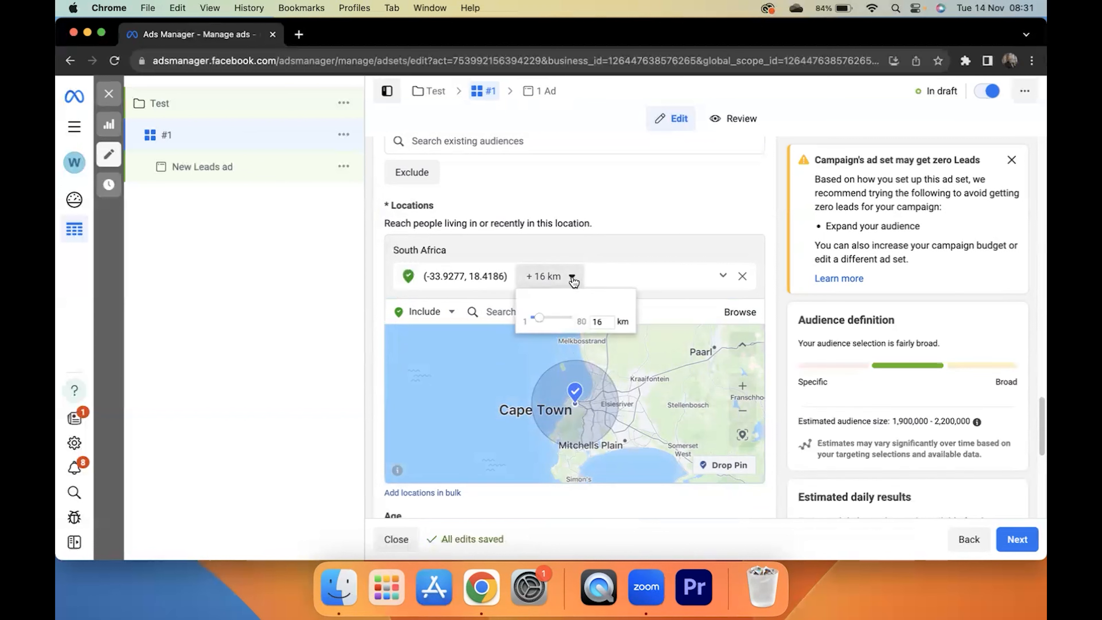
left_click_drag(538, 324, 540, 321)
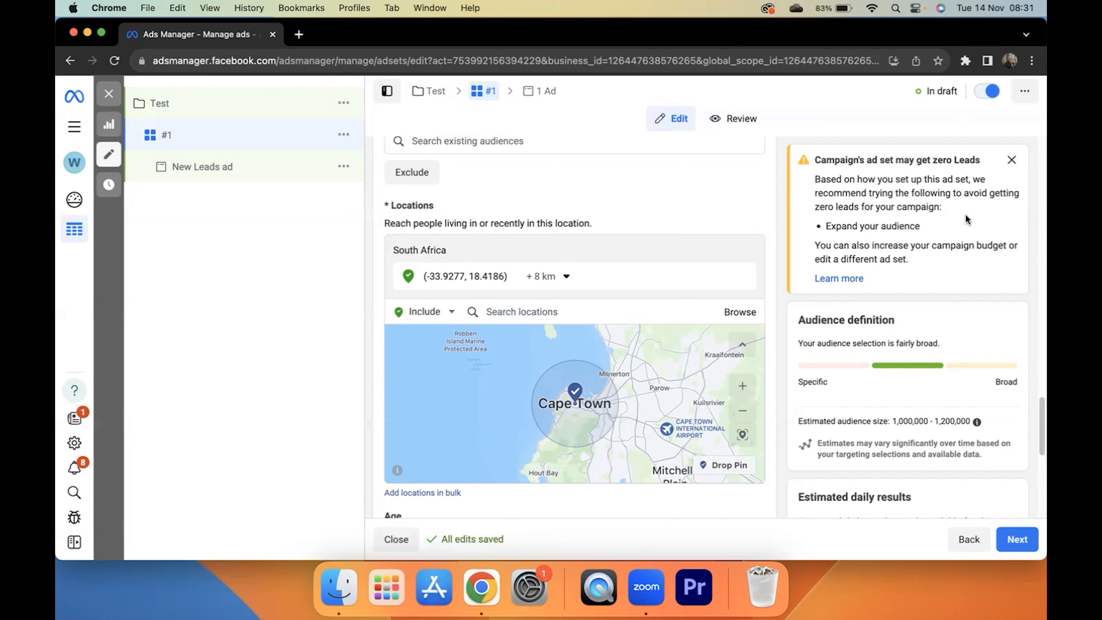
left_click(1011, 159)
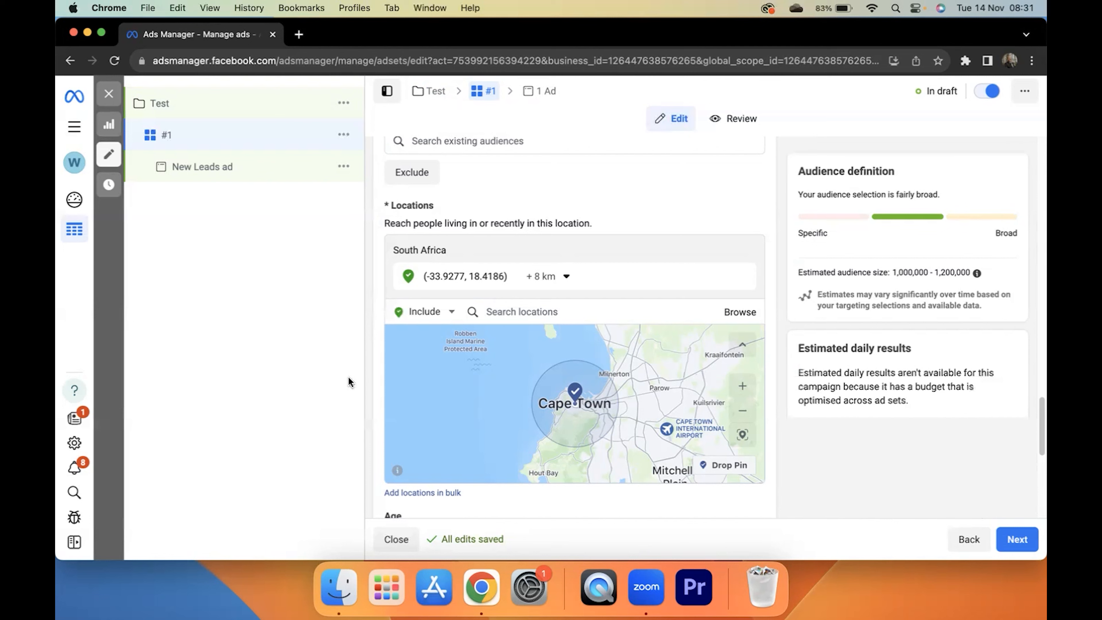
- Set the audience's minimum age to 21
scroll(571, 505, "down", 3)
scroll(575, 478, "down", 5)
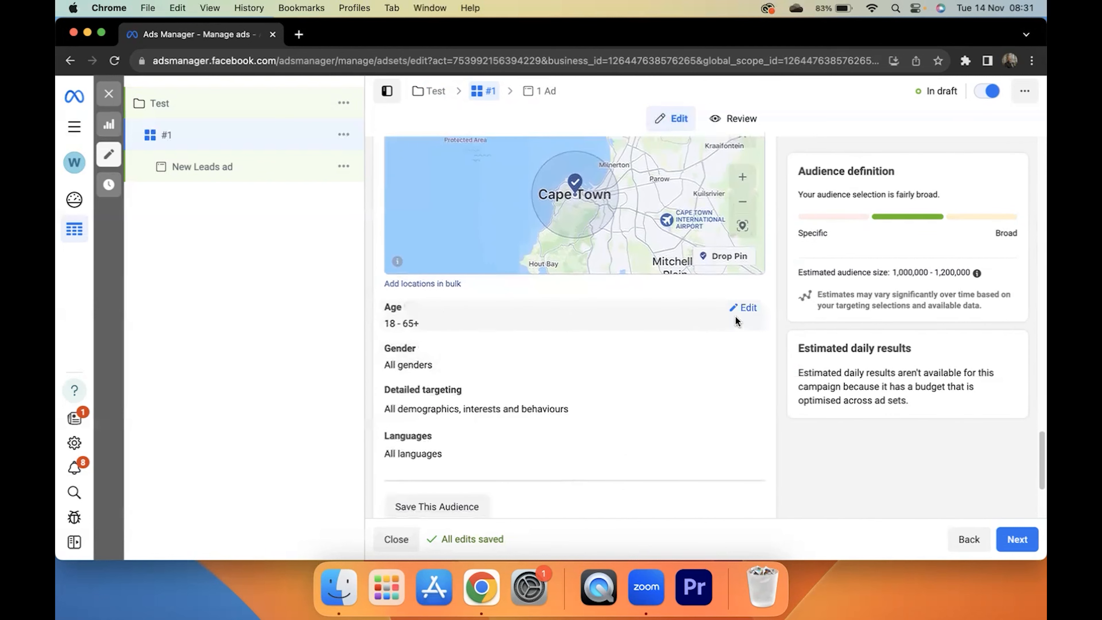
left_click(747, 308)
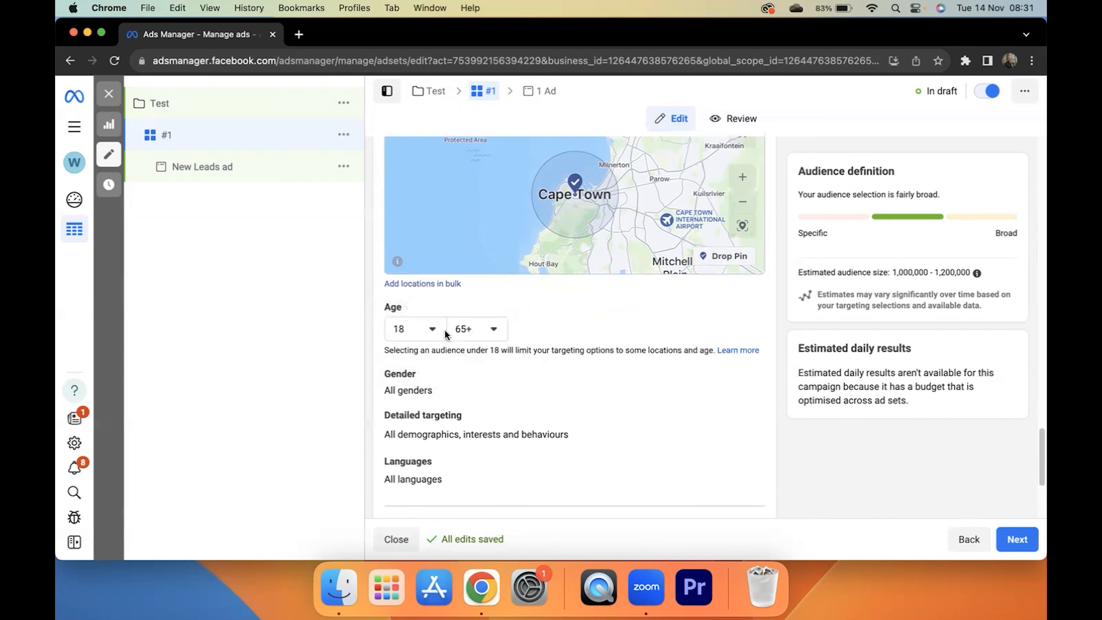
left_click(432, 333)
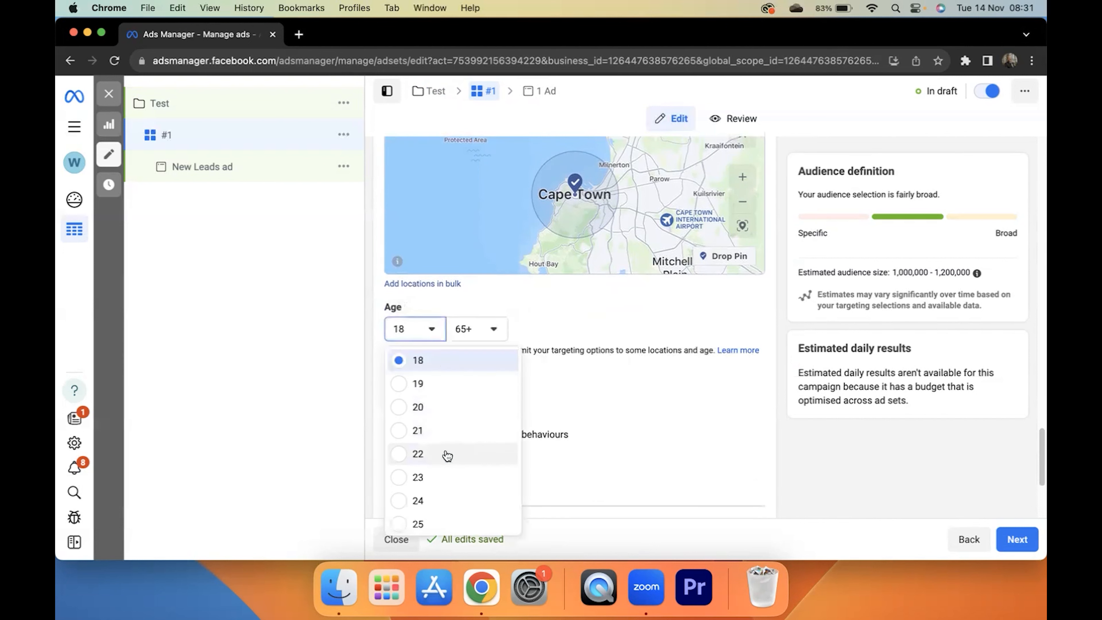
left_click(426, 436)
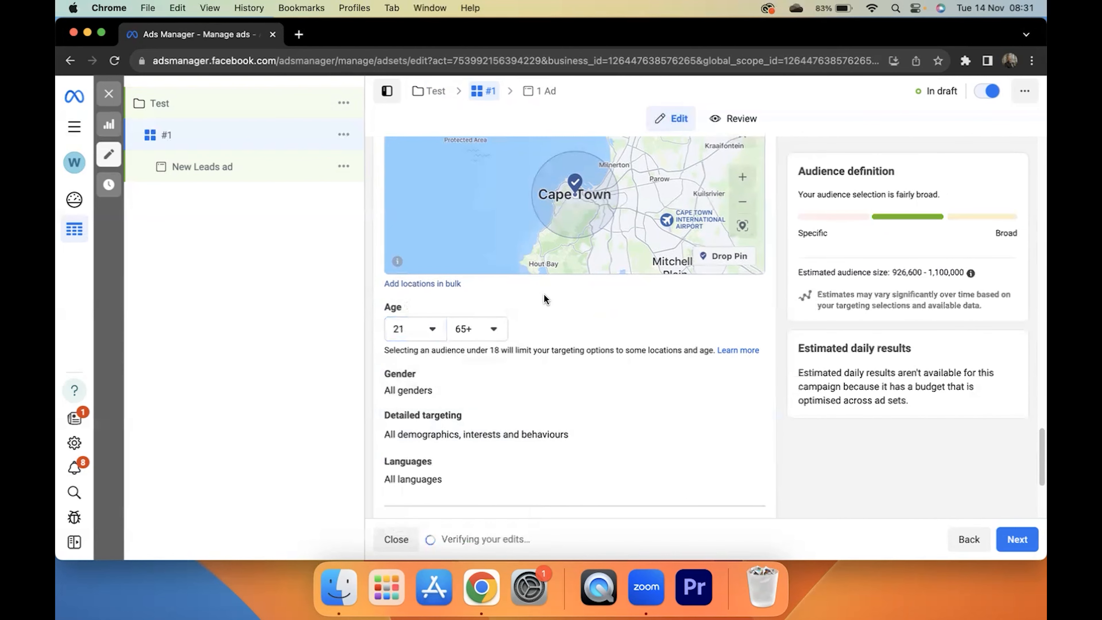
- Add the Small business owners behaviour to the detailed targeting by searching "small owner"
scroll(585, 323, "down", 3)
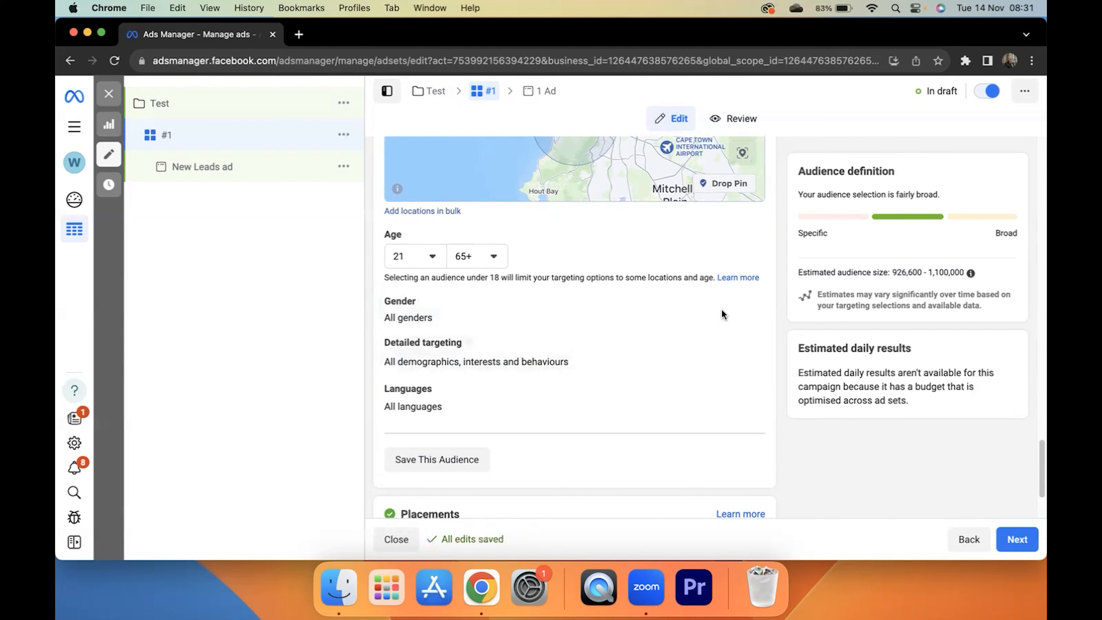
mouse_move(422, 300)
scroll(654, 478, "down", 3)
scroll(655, 432, "up", 3)
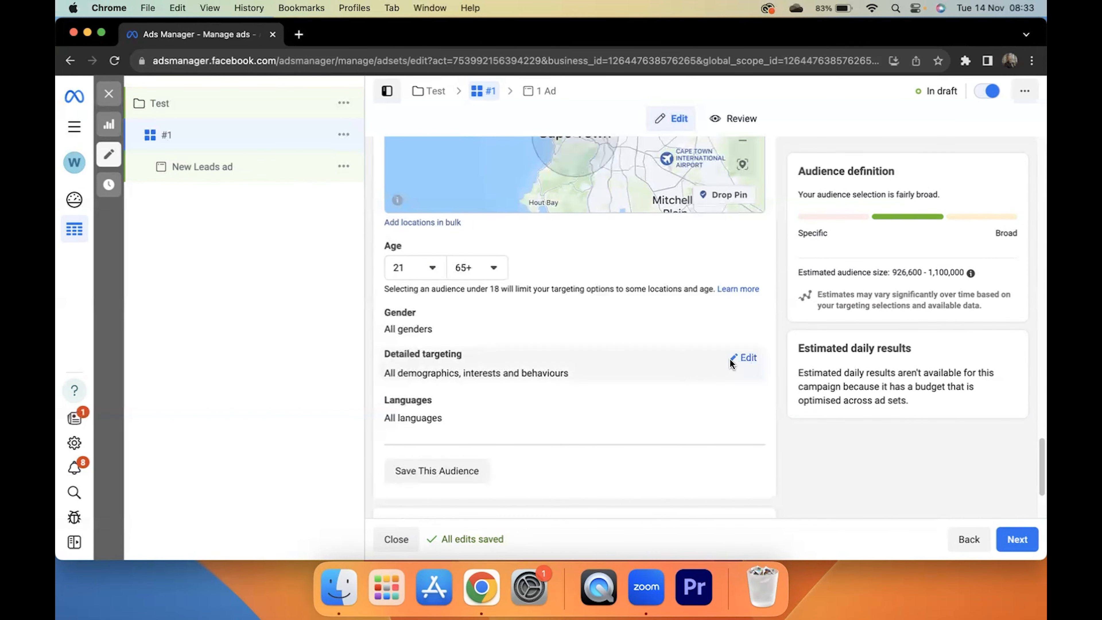
left_click(747, 359)
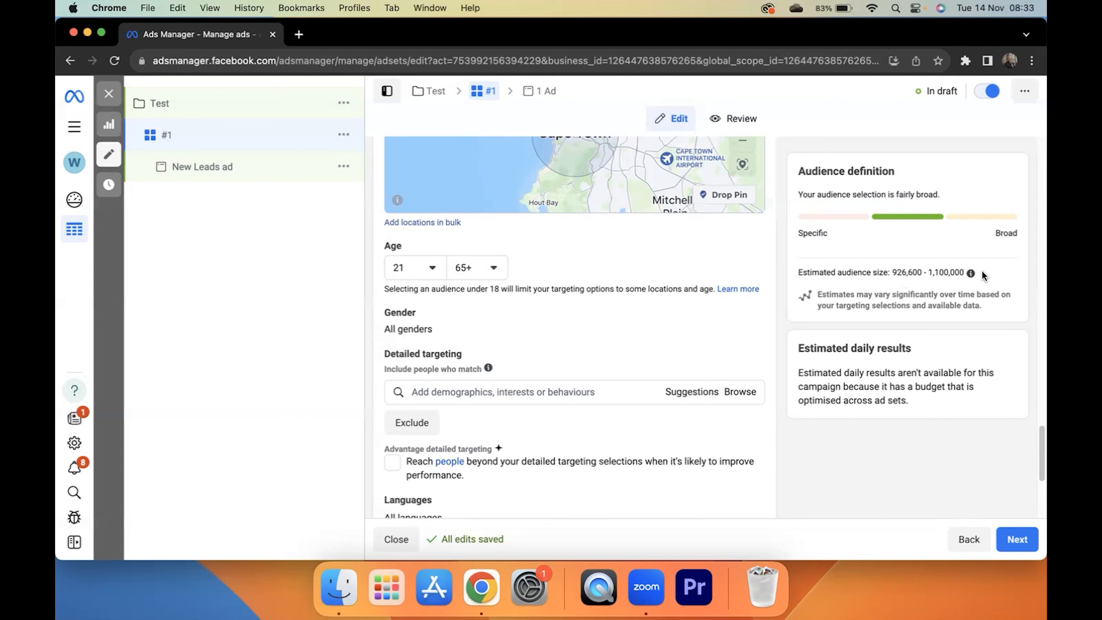
scroll(598, 334, "down", 1)
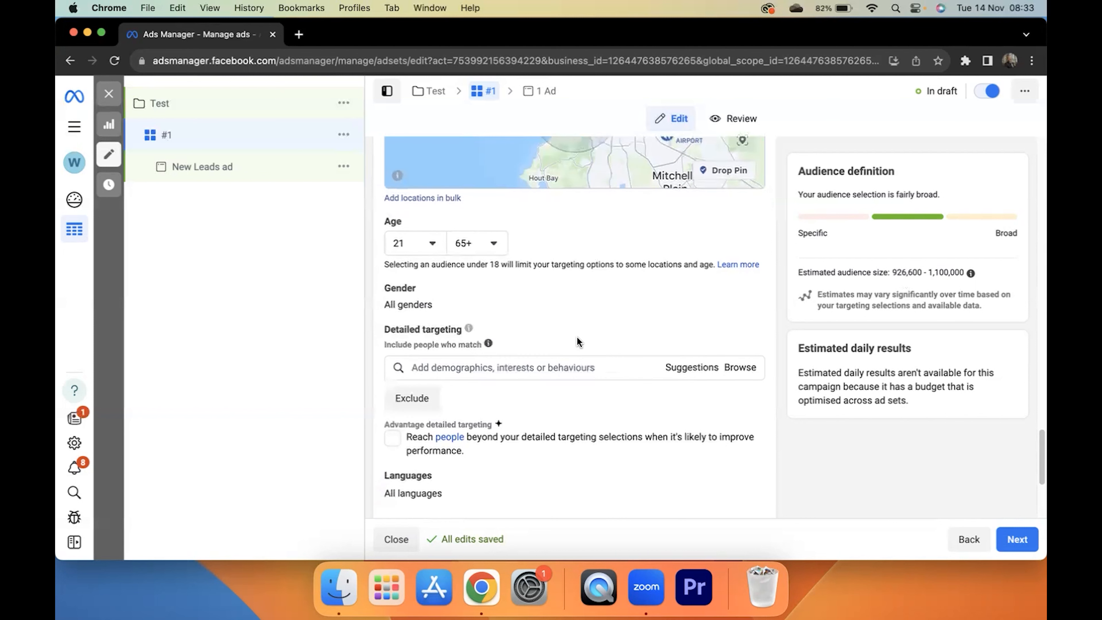
left_click(513, 373)
type("sma")
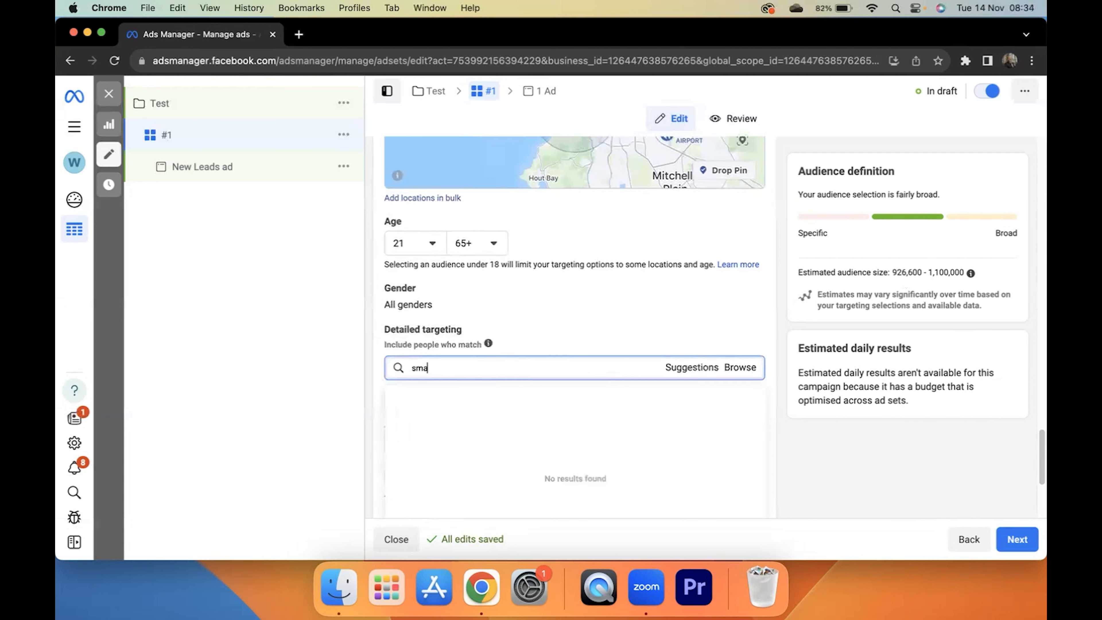
type("ll owner")
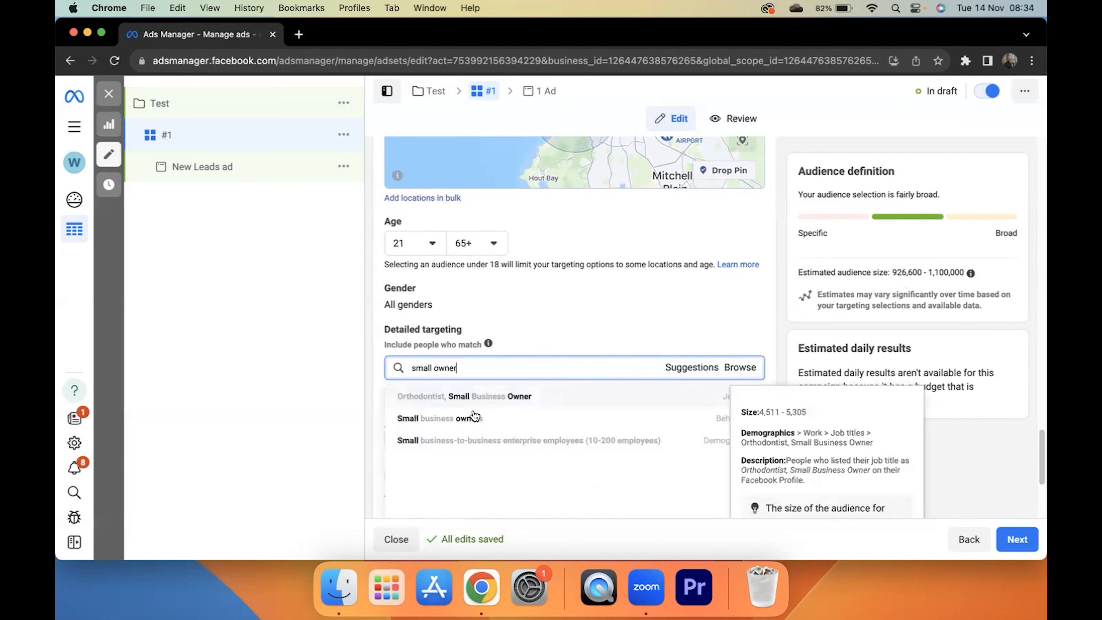
left_click(438, 418)
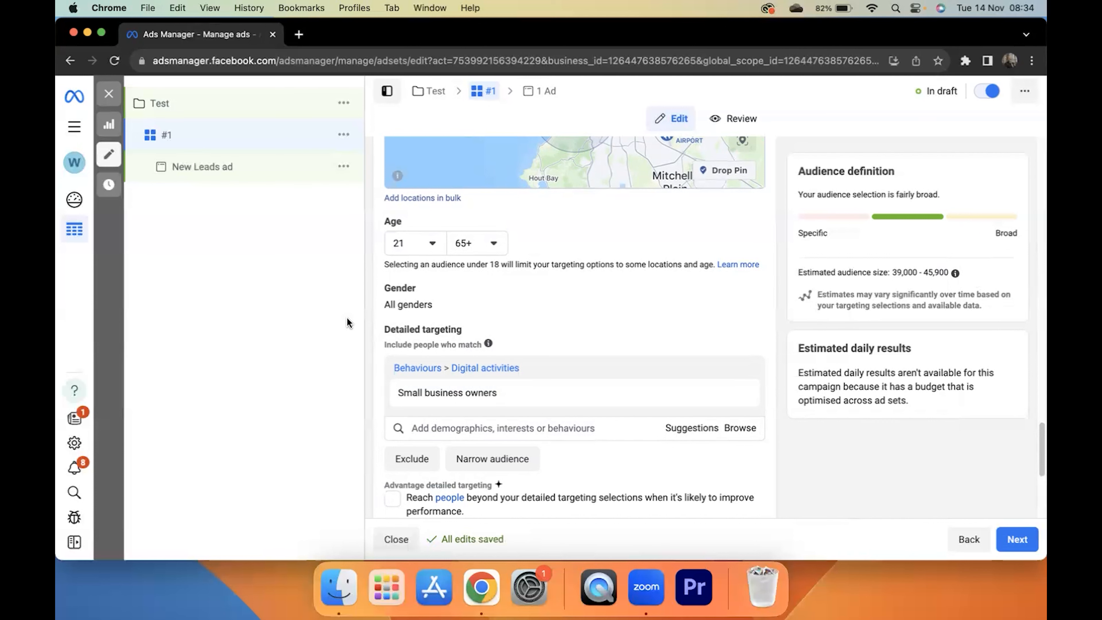
- Keep all languages and Advantage+ placements, proceed from the ad set to the ad, and name the ad #1
scroll(375, 342, "down", 8)
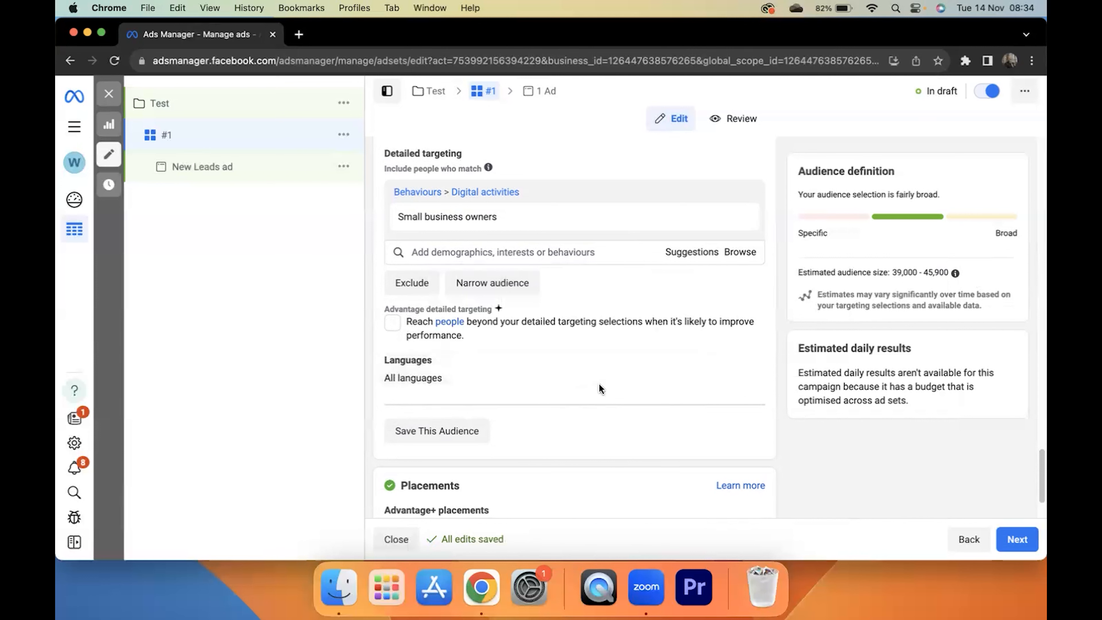
scroll(622, 373, "down", 3)
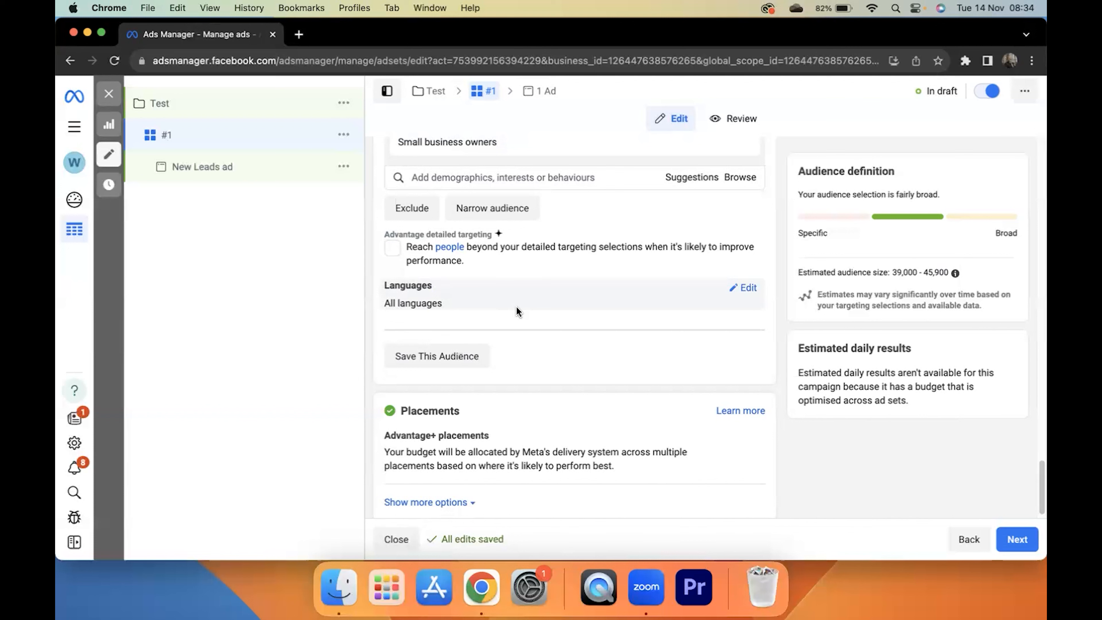
scroll(633, 374, "down", 1)
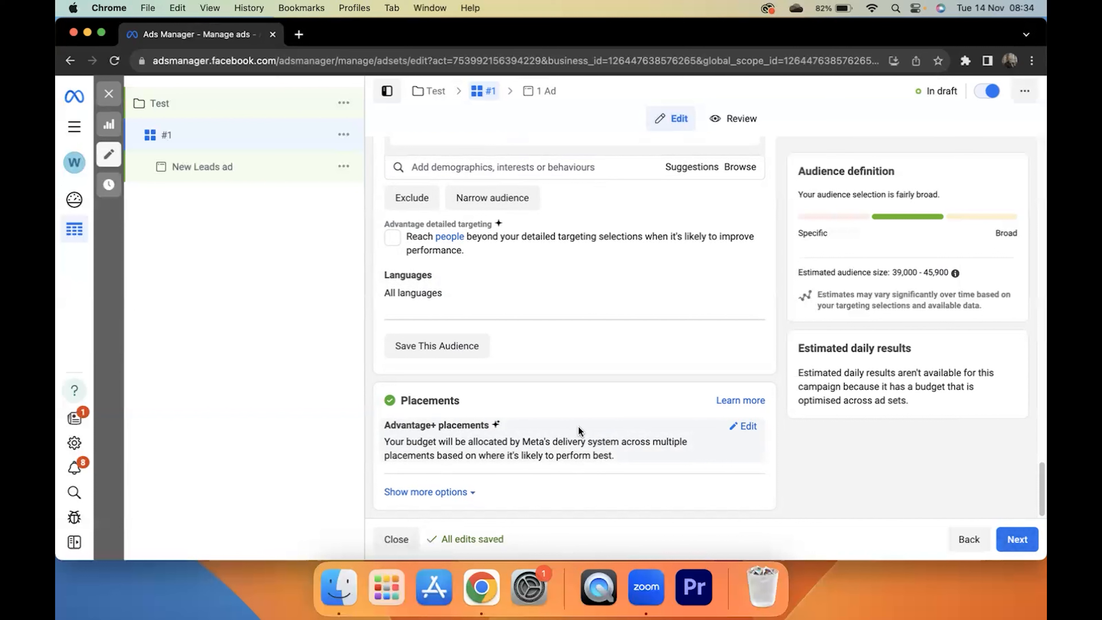
left_click(1026, 545)
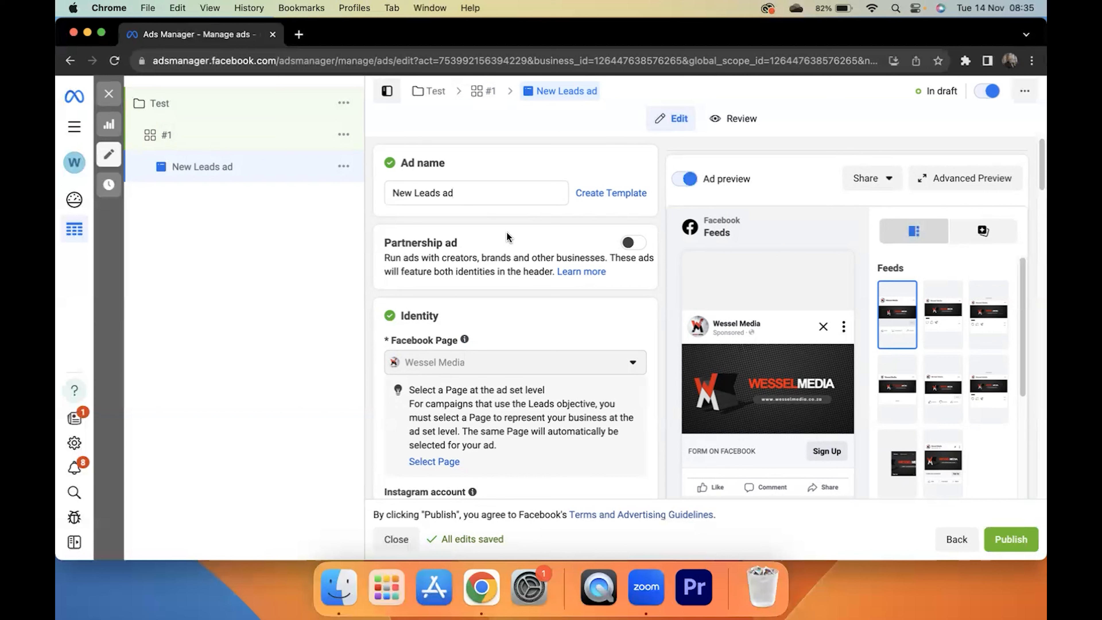
left_click(460, 192)
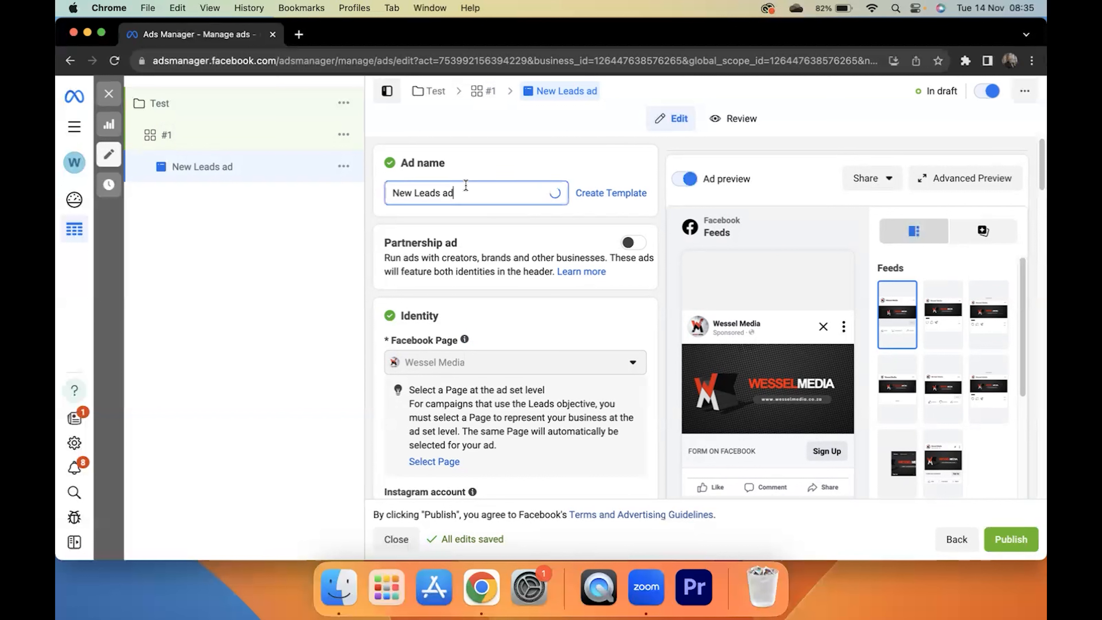
left_click_drag(459, 191, 389, 192)
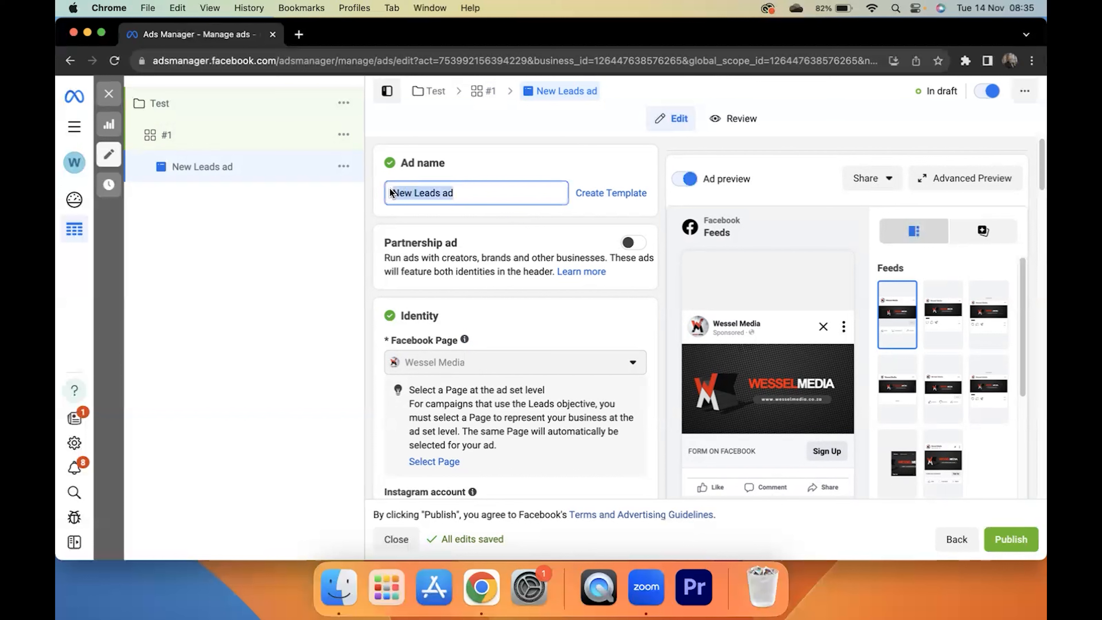
type("#1")
left_click(505, 170)
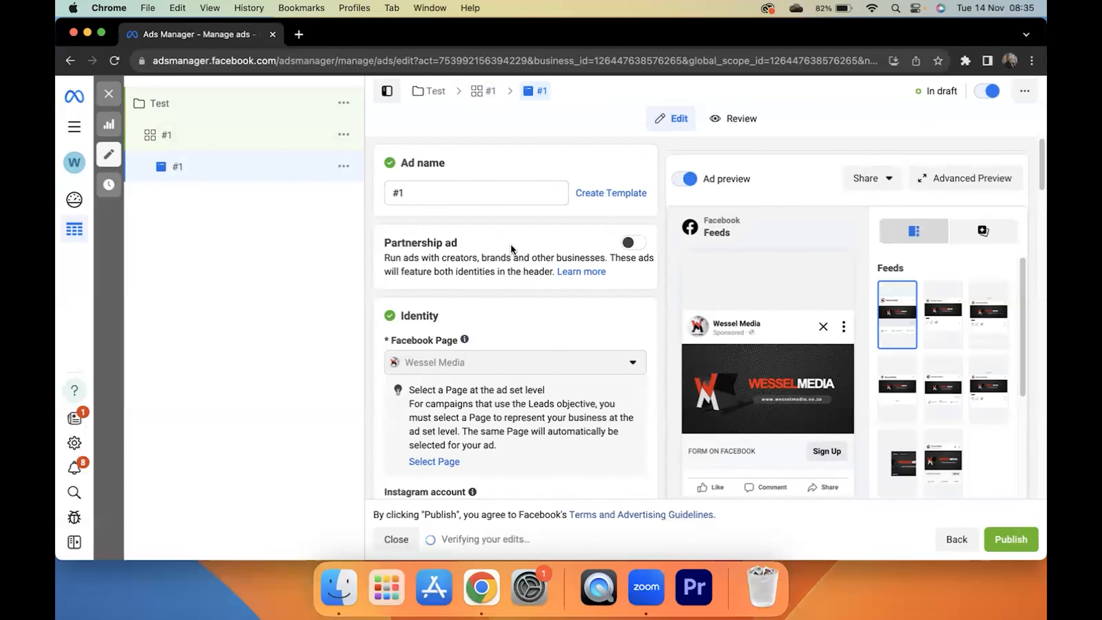
- Choose wesselmedia as the ad's Instagram account
scroll(511, 247, "down", 6)
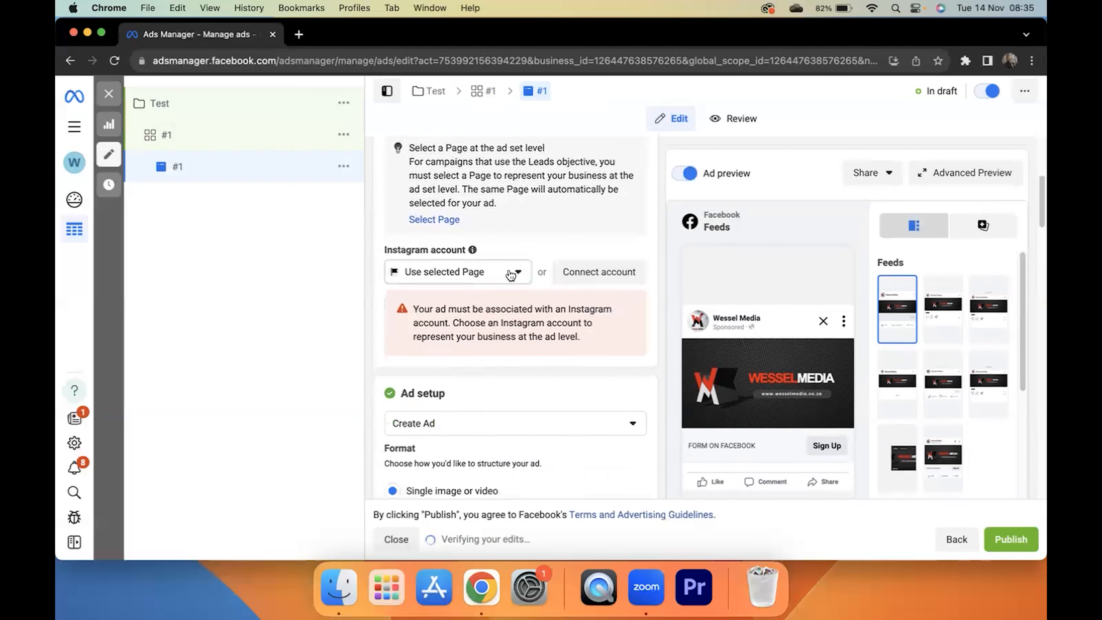
left_click(511, 274)
left_click(472, 330)
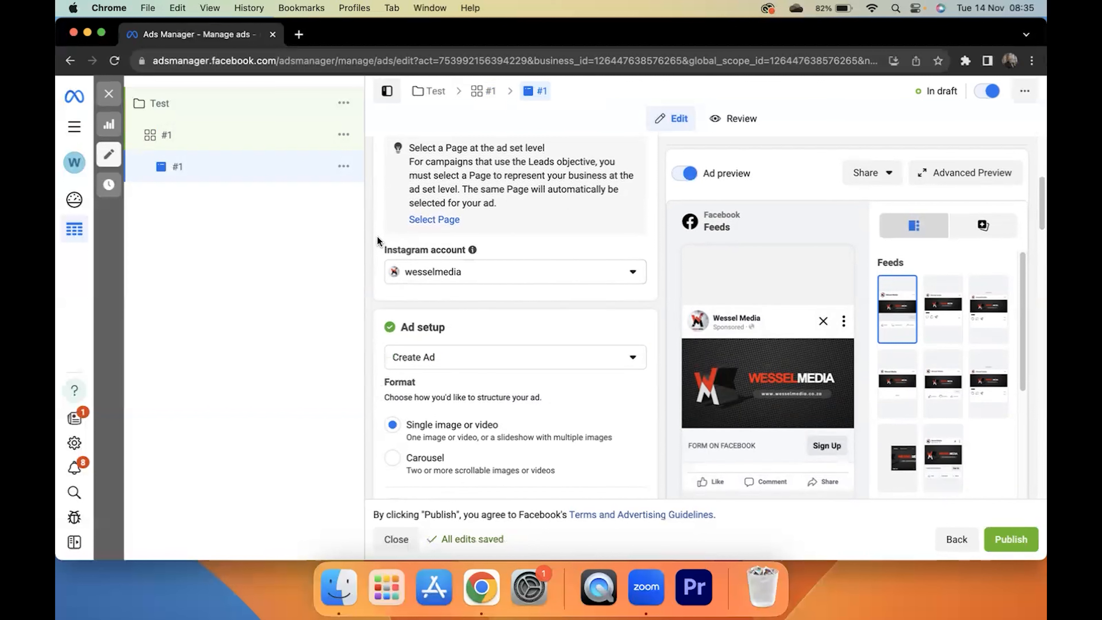
- Keep the single image or video format with multi-advertiser ads enabled, and remove the media currently attached to the ad creative
scroll(535, 300, "down", 4)
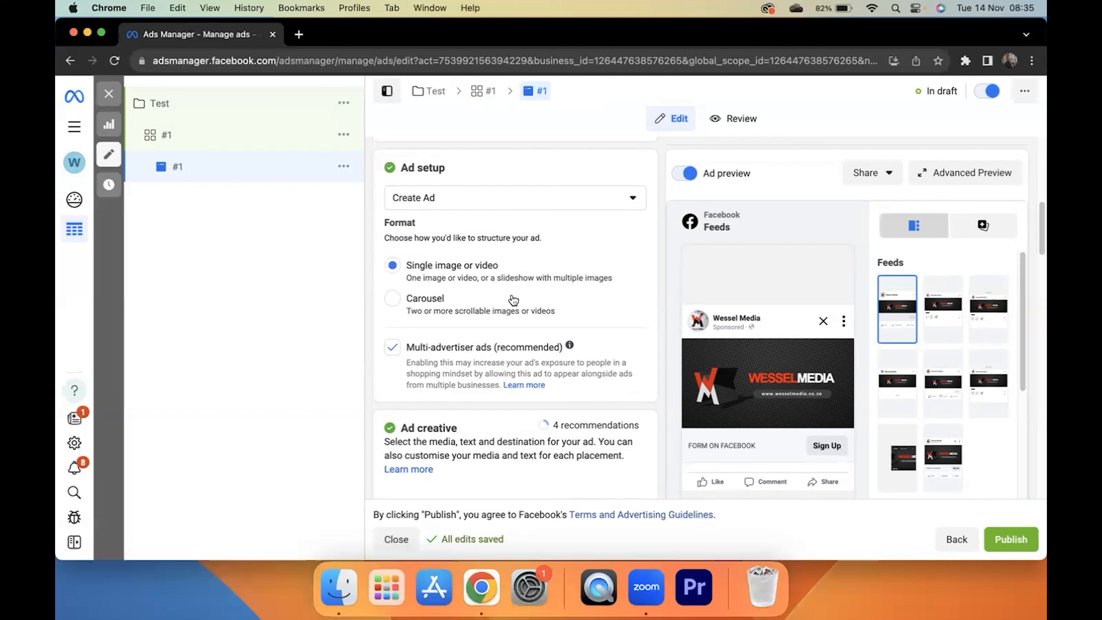
scroll(572, 295, "down", 2)
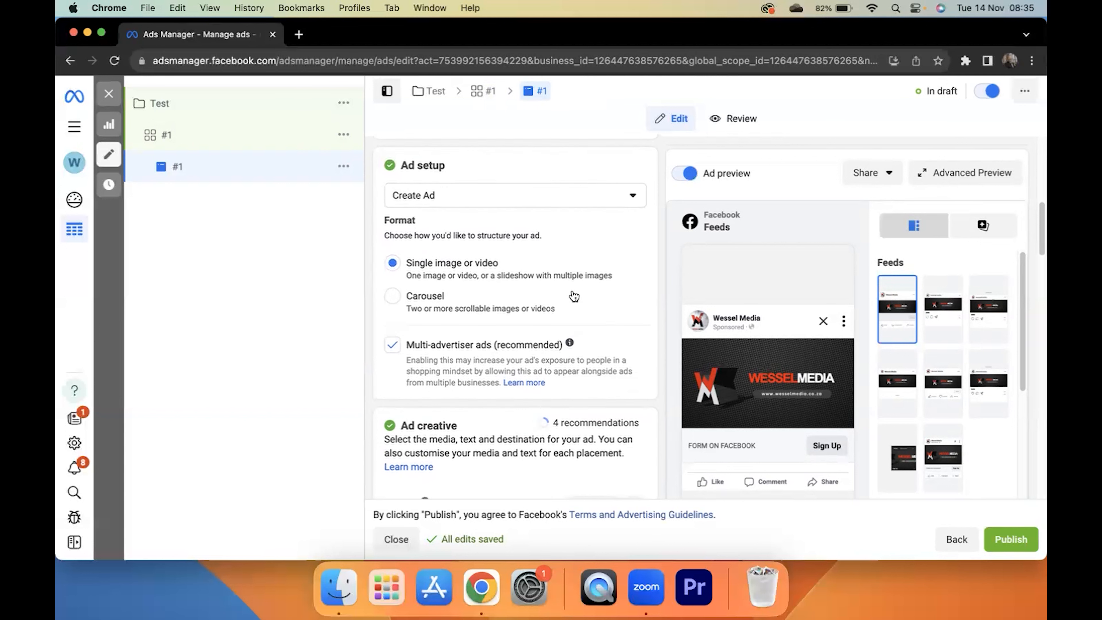
scroll(571, 290, "down", 1)
scroll(572, 289, "down", 1)
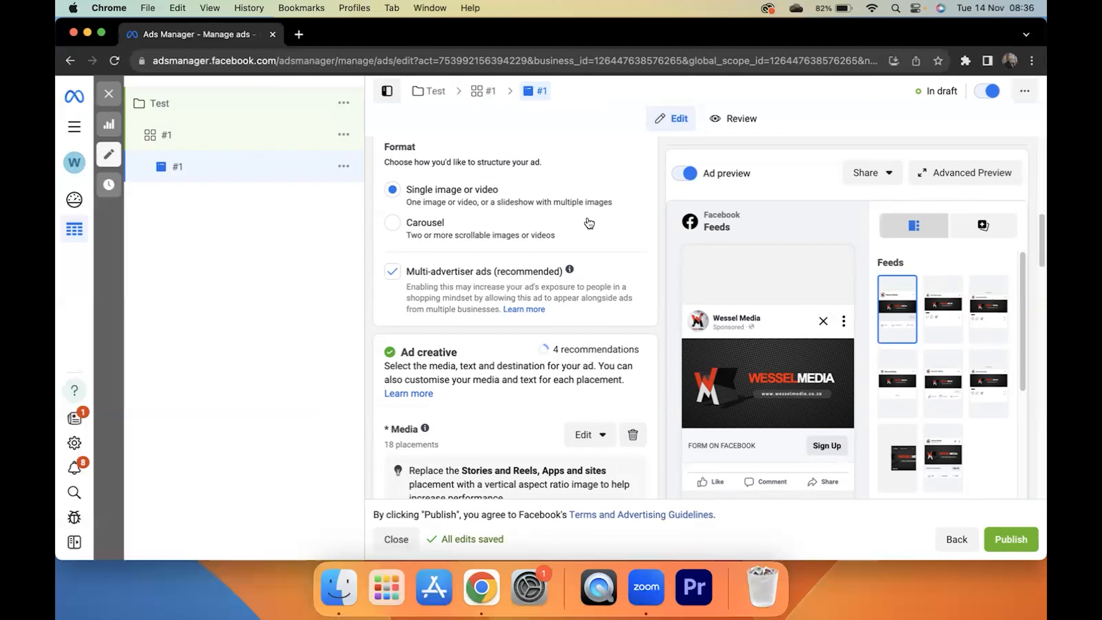
scroll(565, 255, "down", 3)
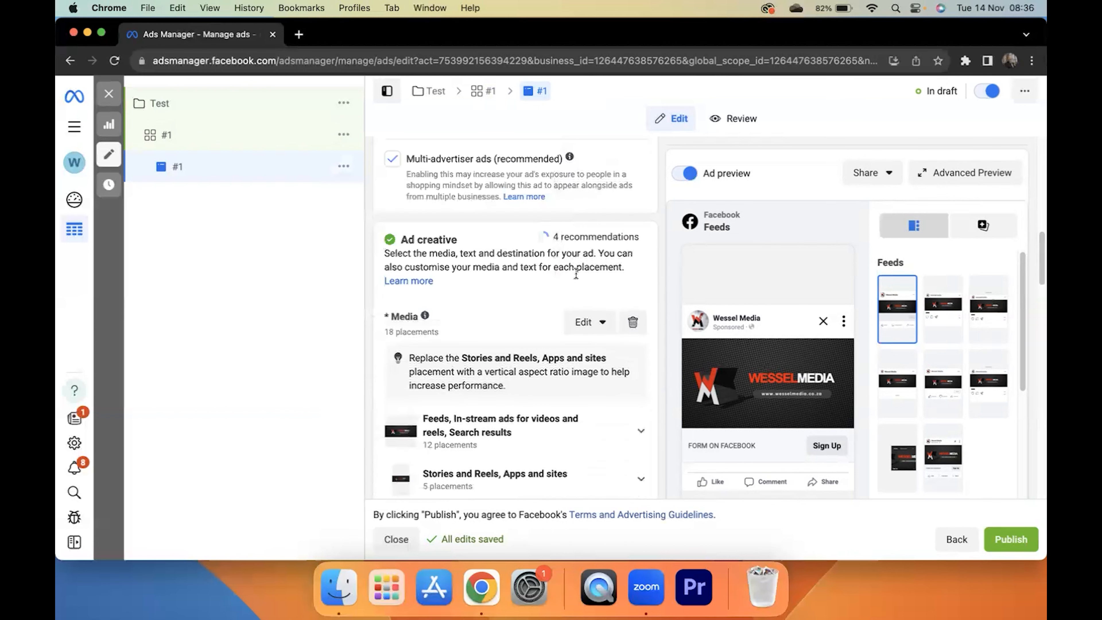
scroll(522, 306, "down", 3)
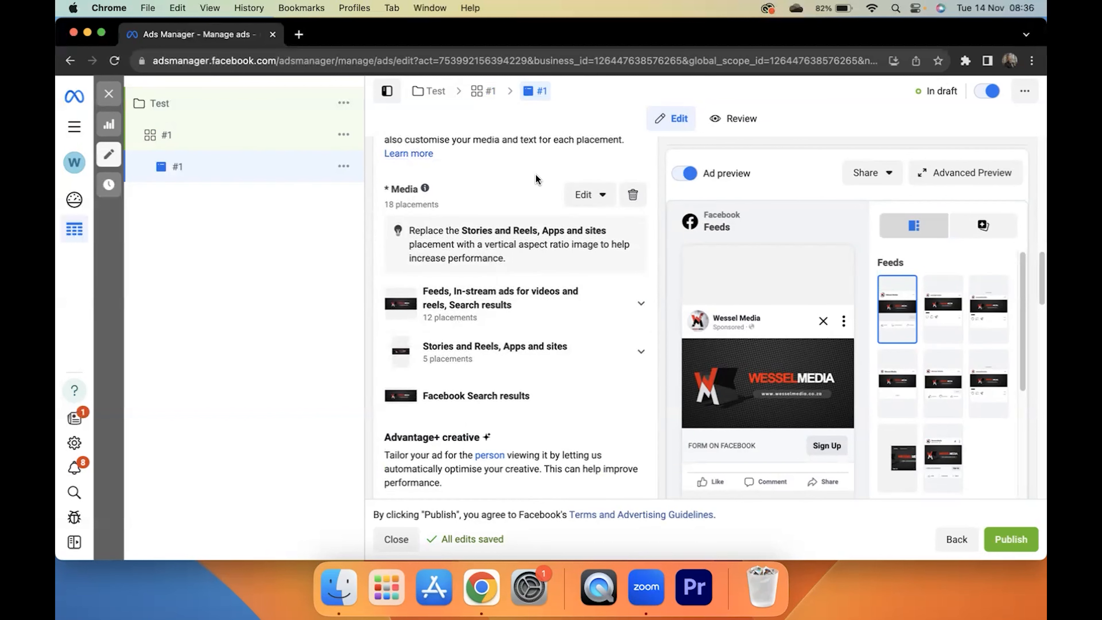
left_click(632, 194)
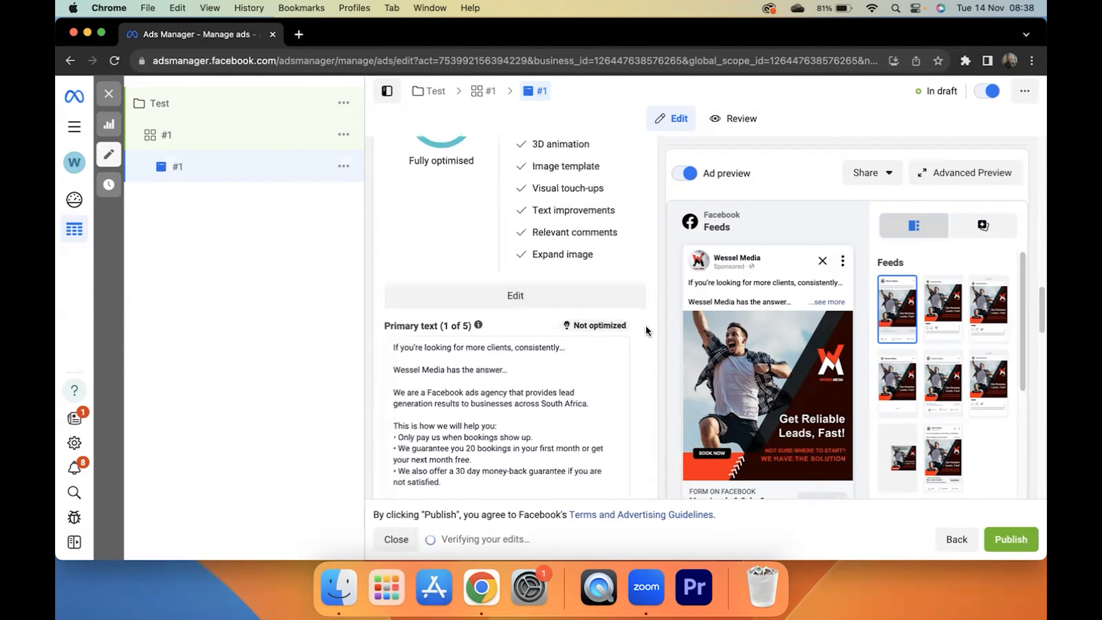
- Read through the ad's primary text and compare its opening lines with the Facebook feed preview
scroll(645, 325, "down", 3)
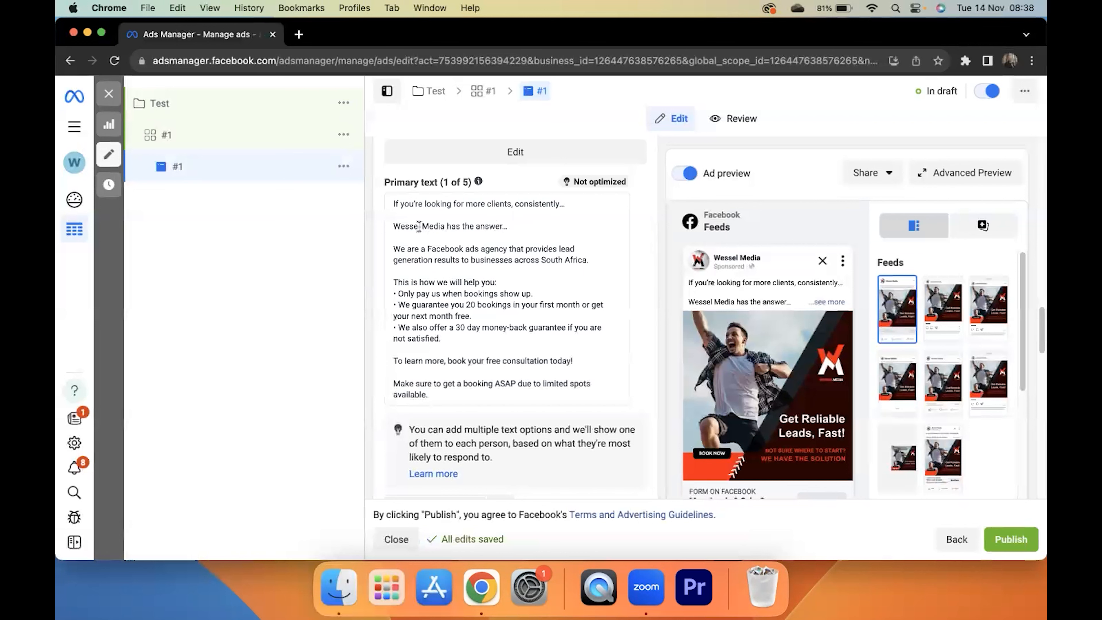
left_click_drag(392, 202, 548, 419)
left_click(464, 330)
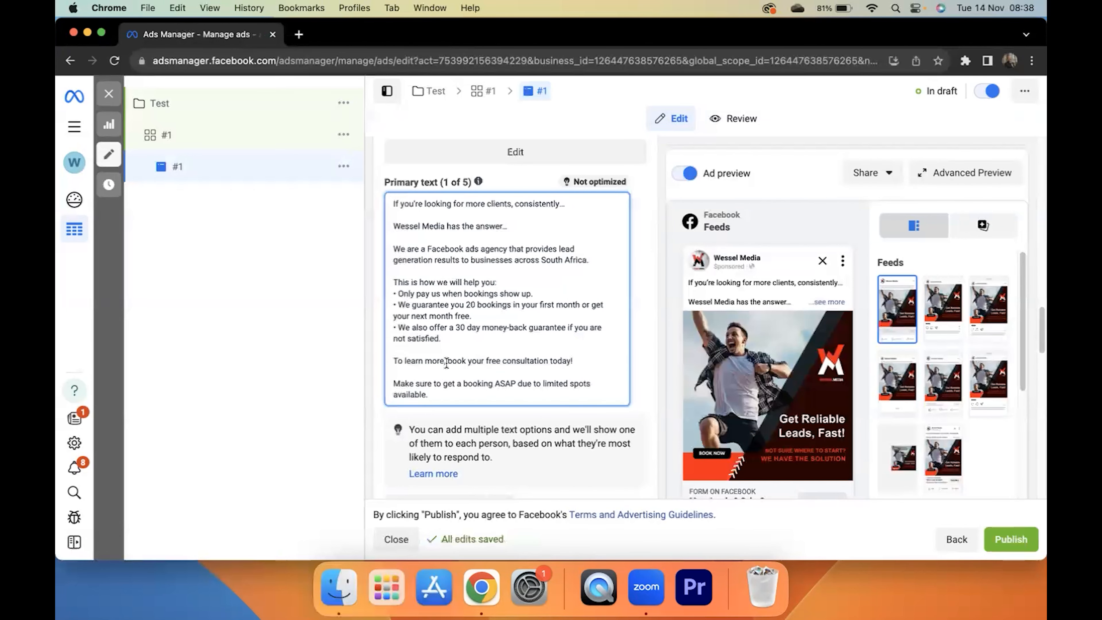
left_click_drag(435, 394, 388, 200)
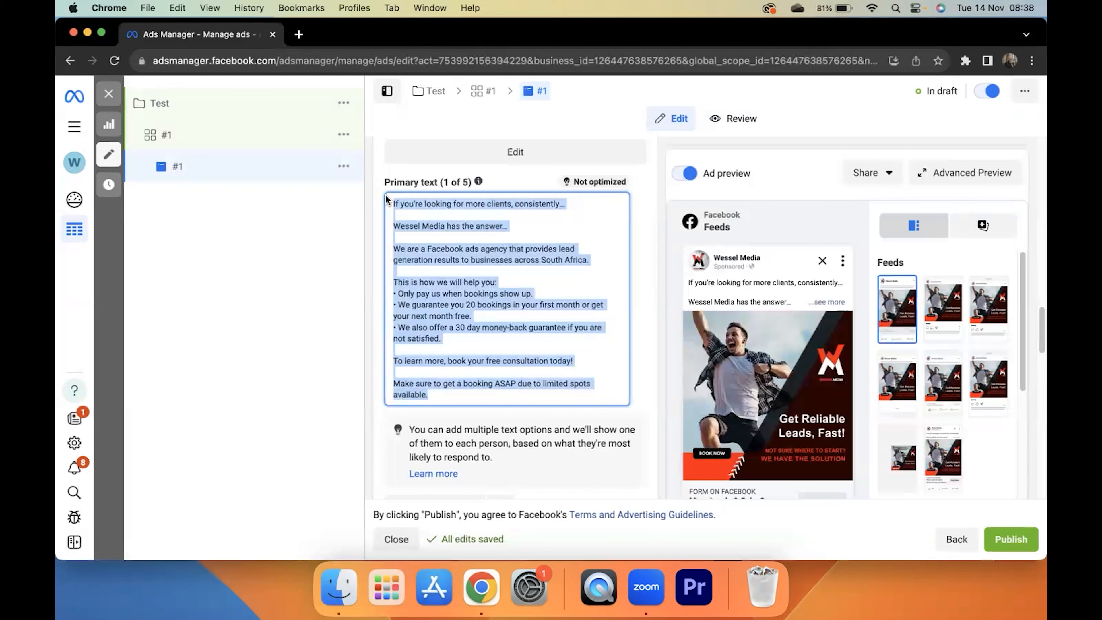
left_click(413, 226)
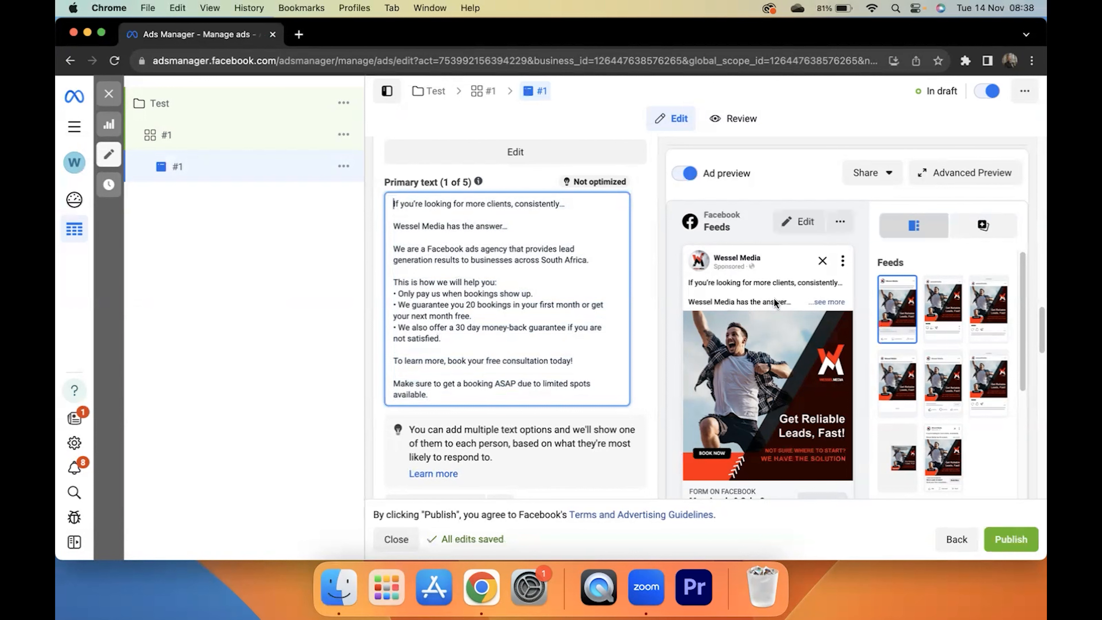
- Review the ad's headline, description and call to action, and check how they appear in the Facebook feed preview
scroll(519, 293, "down", 5)
scroll(519, 295, "down", 3)
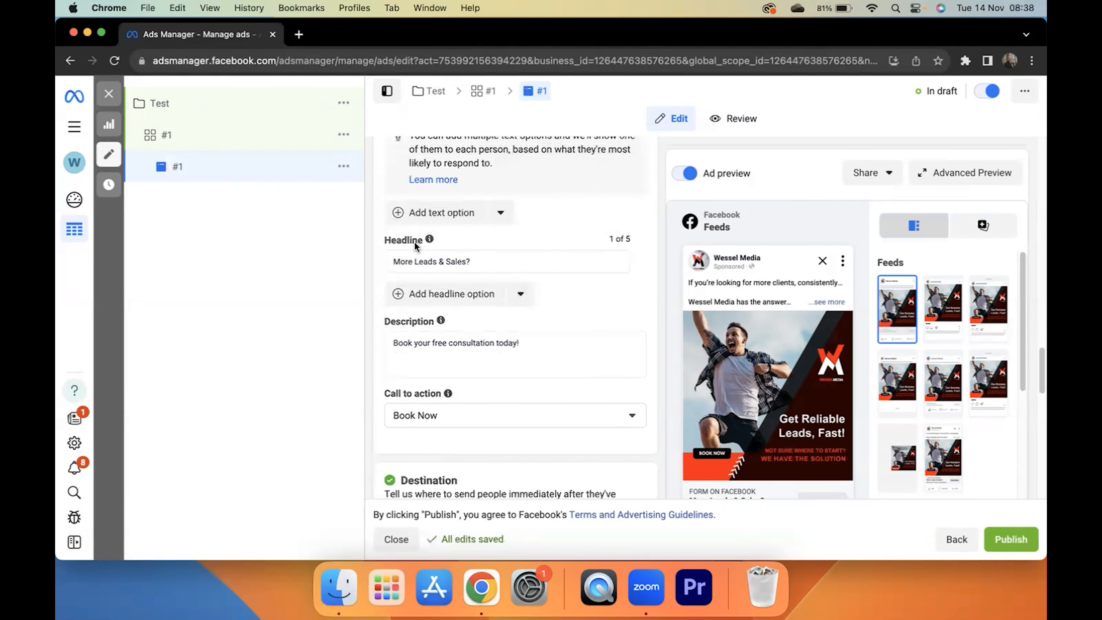
scroll(747, 309, "down", 5)
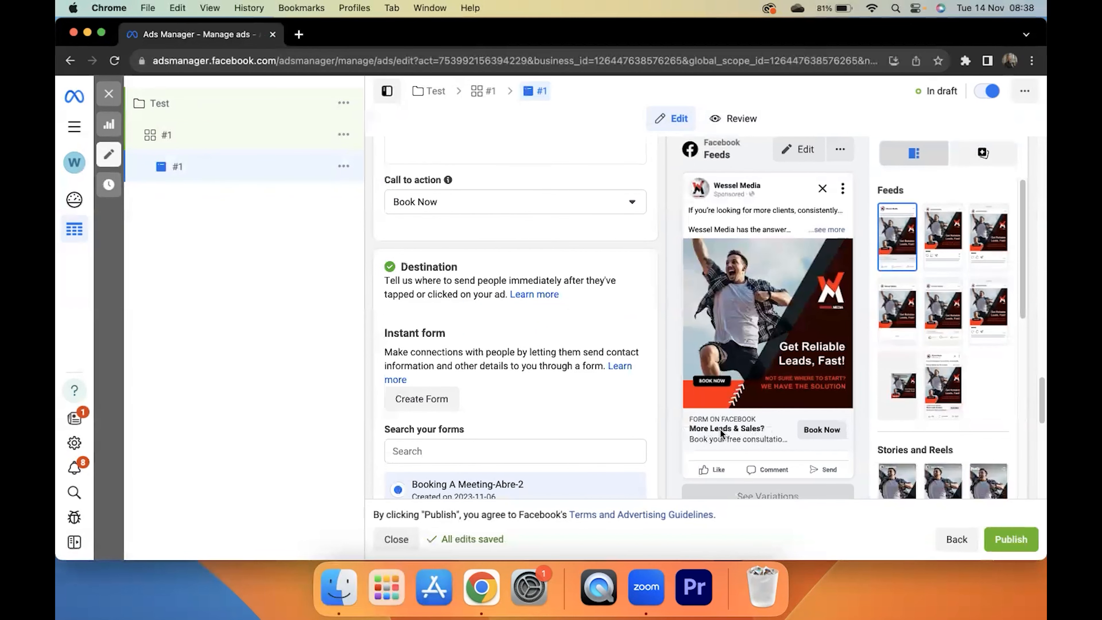
scroll(590, 295, "up", 2)
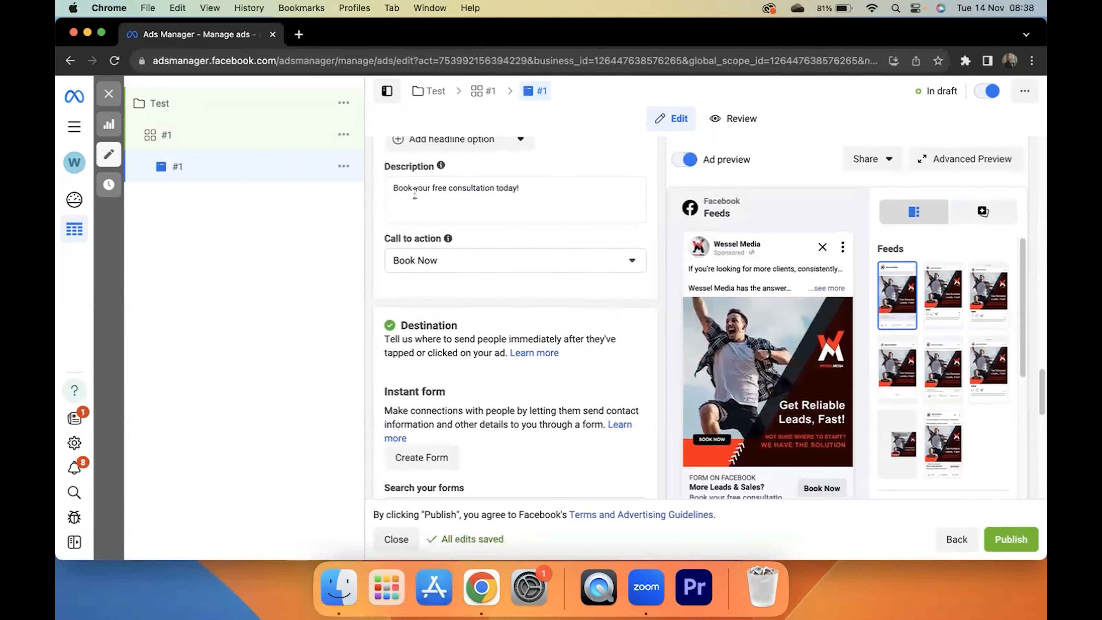
scroll(743, 338, "down", 3)
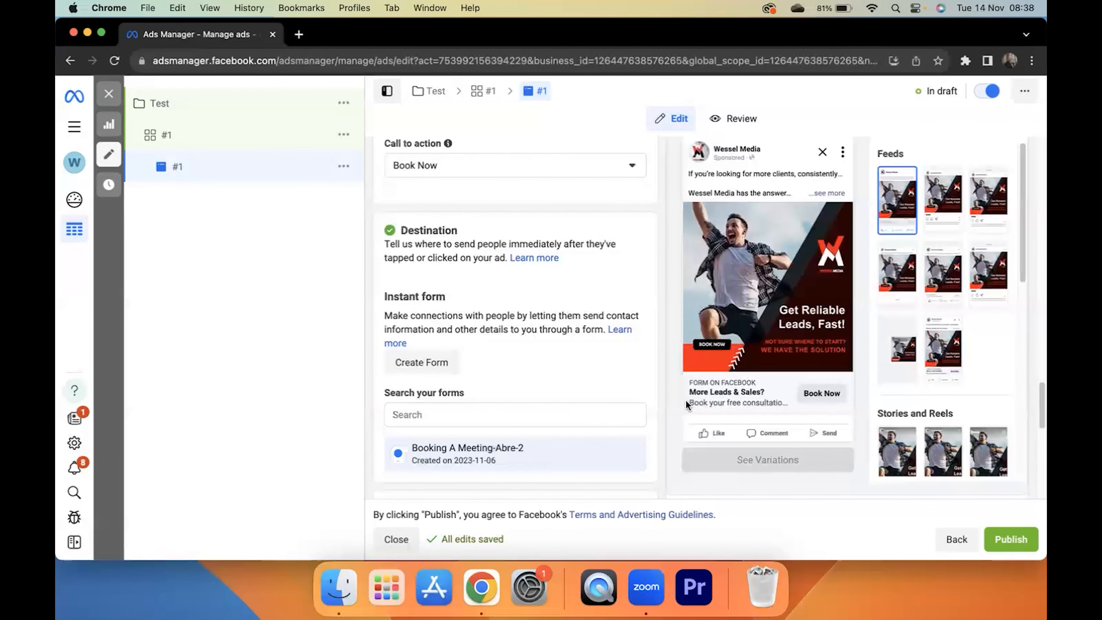
scroll(735, 384, "up", 3)
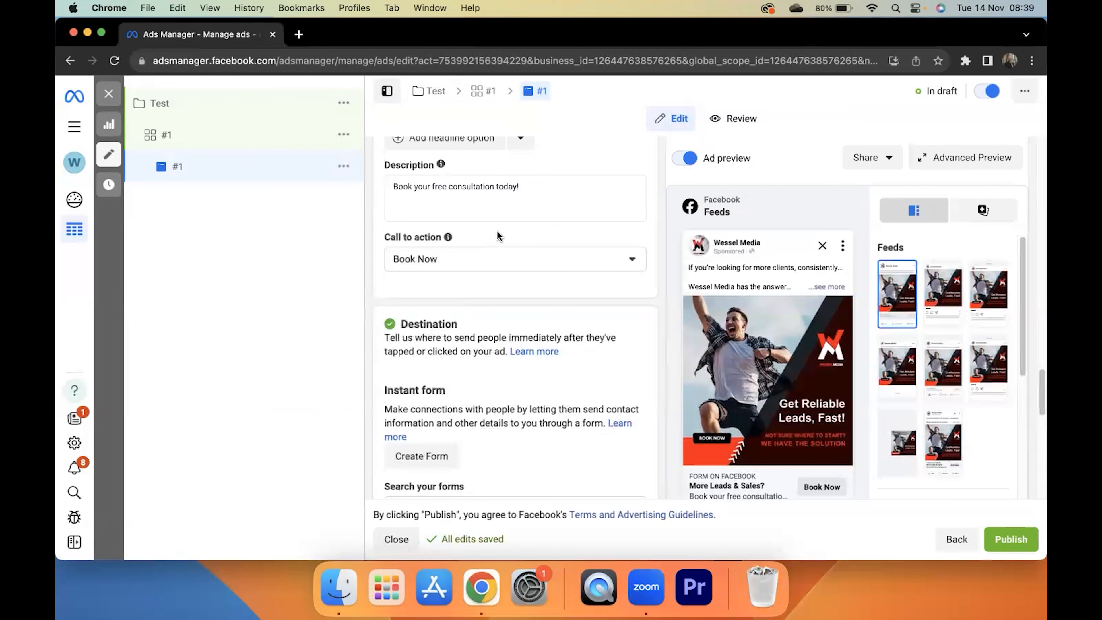
scroll(788, 366, "down", 2)
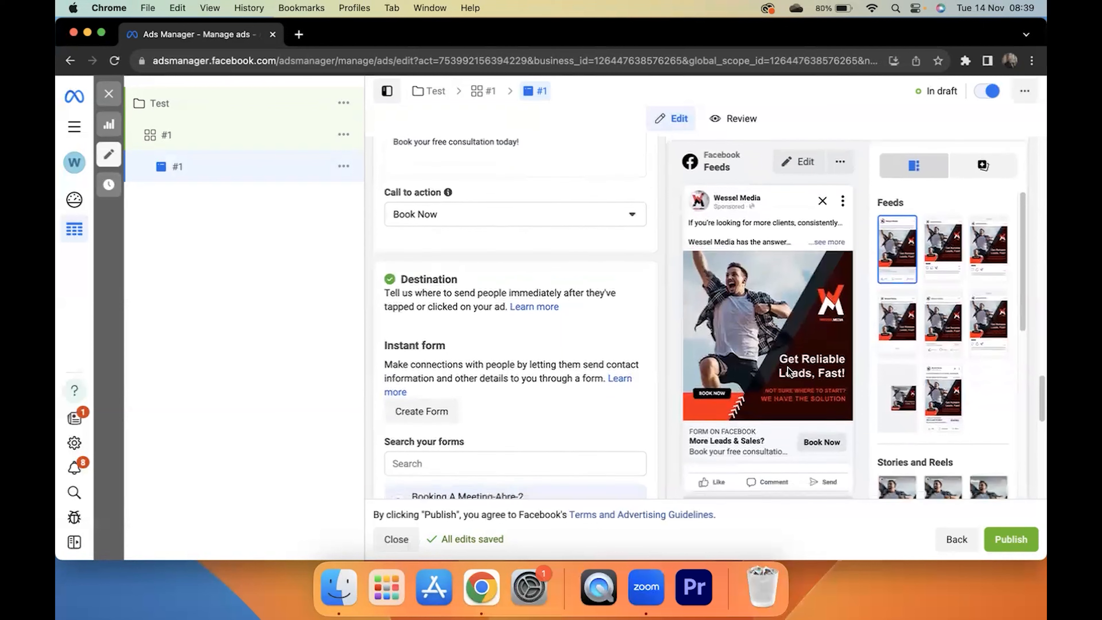
scroll(788, 366, "down", 1)
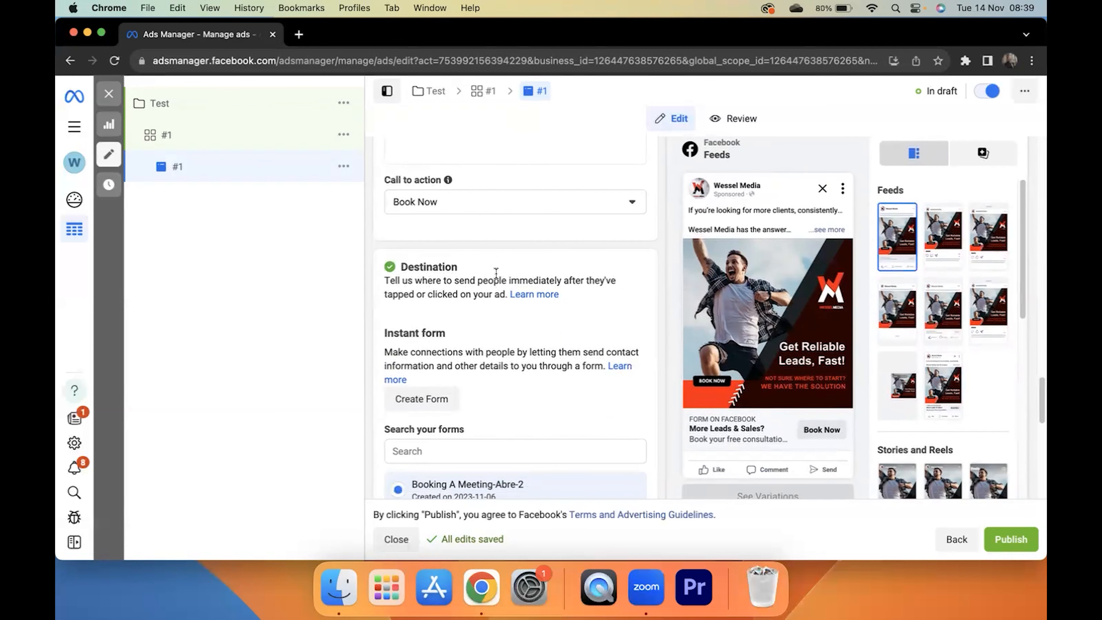
- Duplicate the existing Booking A Meeting instant form and remove the "-copy" suffix from the new form's name
scroll(558, 261, "down", 5)
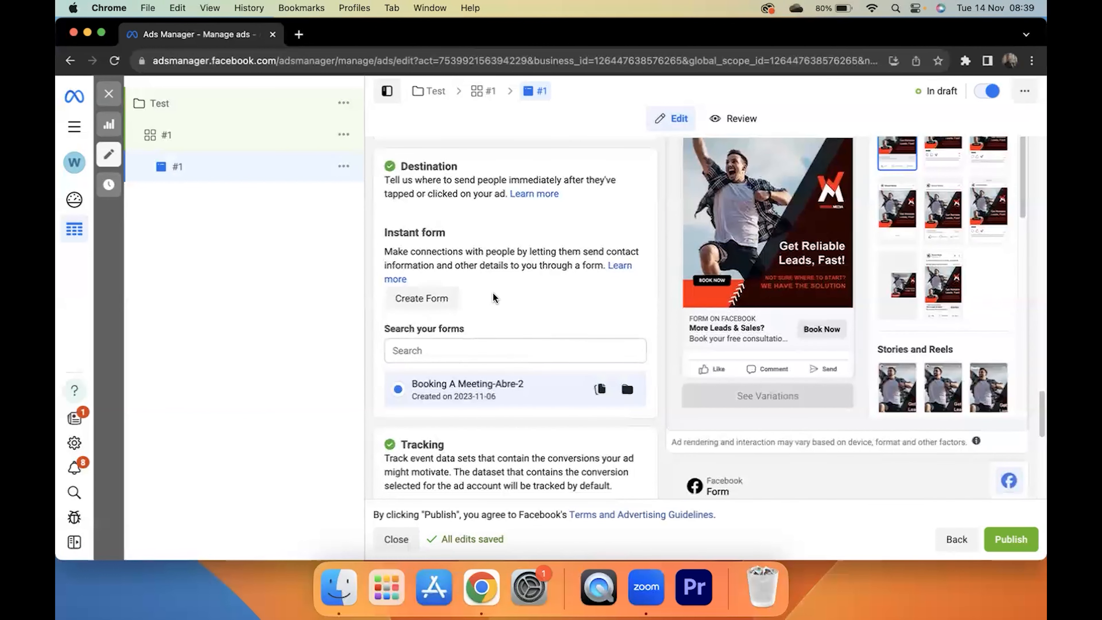
left_click(600, 388)
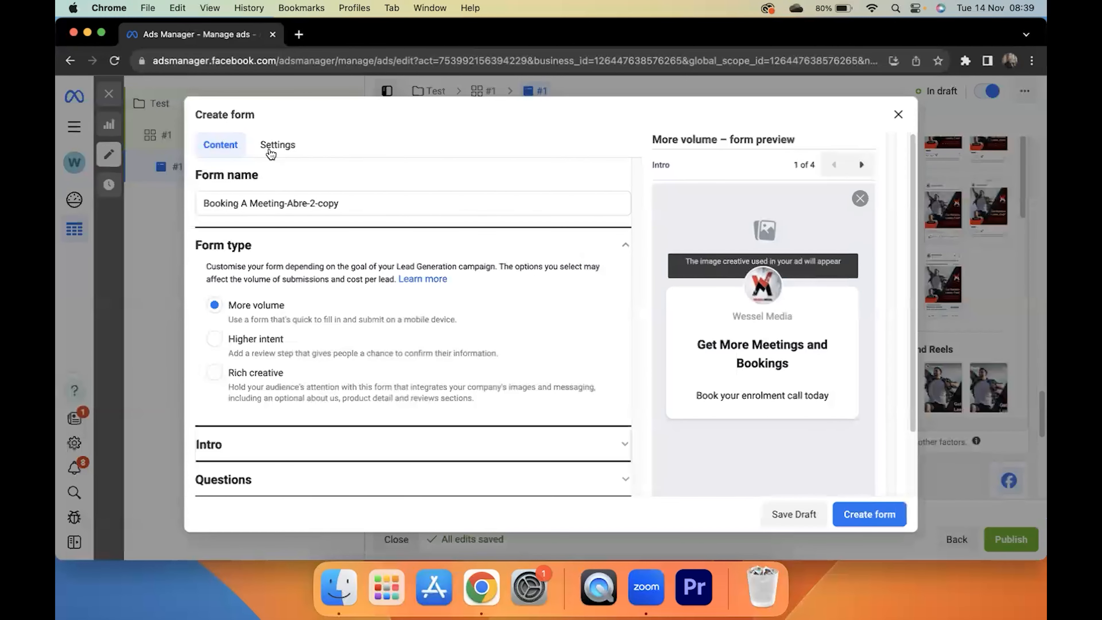
left_click(322, 204)
key("BackSpace")
key("BackSpace")
key("BackSpace")
key("BackSpace")
key("BackSpace")
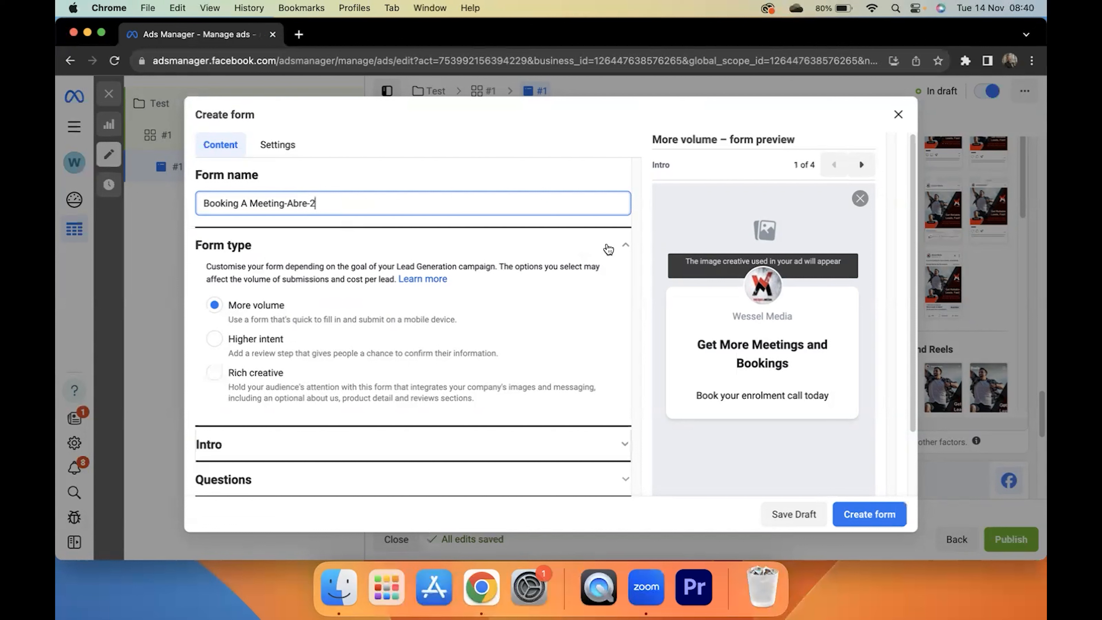
- Examine the form's Intro section, including the background image option, the greeting headline and its description
left_click(625, 245)
left_click(620, 282)
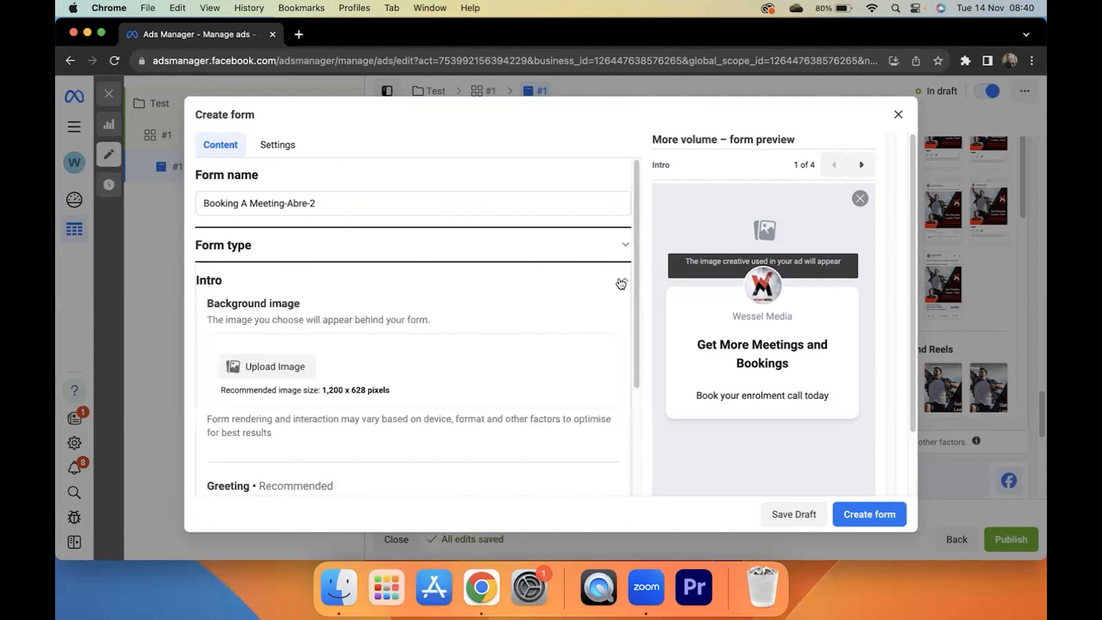
scroll(451, 294, "down", 2)
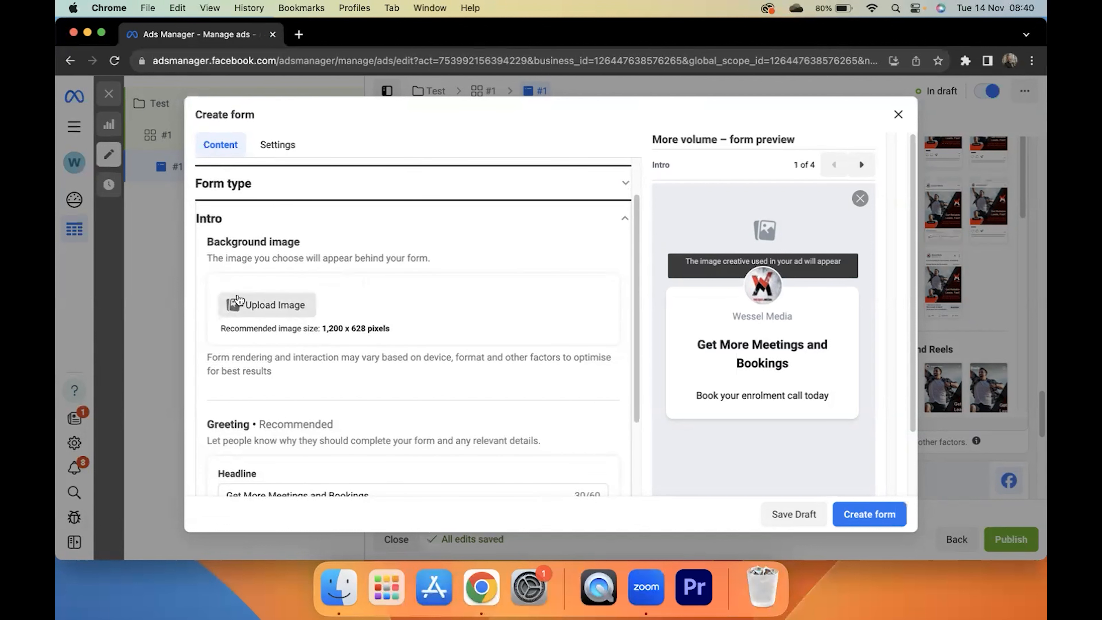
scroll(428, 300, "down", 3)
scroll(429, 300, "up", 3)
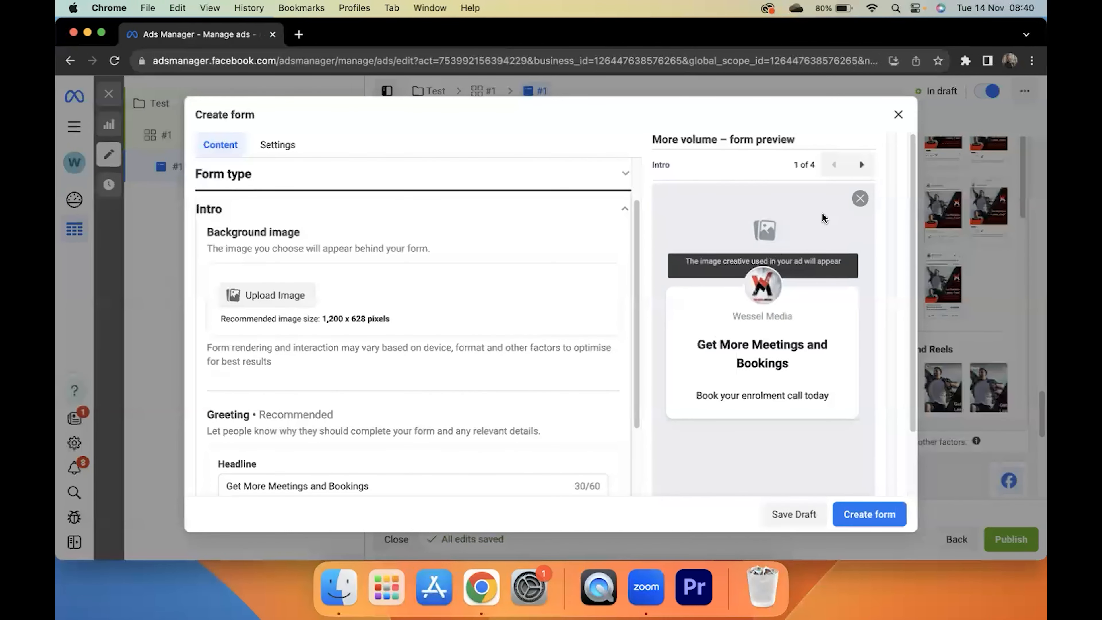
scroll(408, 303, "down", 1)
scroll(408, 303, "down", 5)
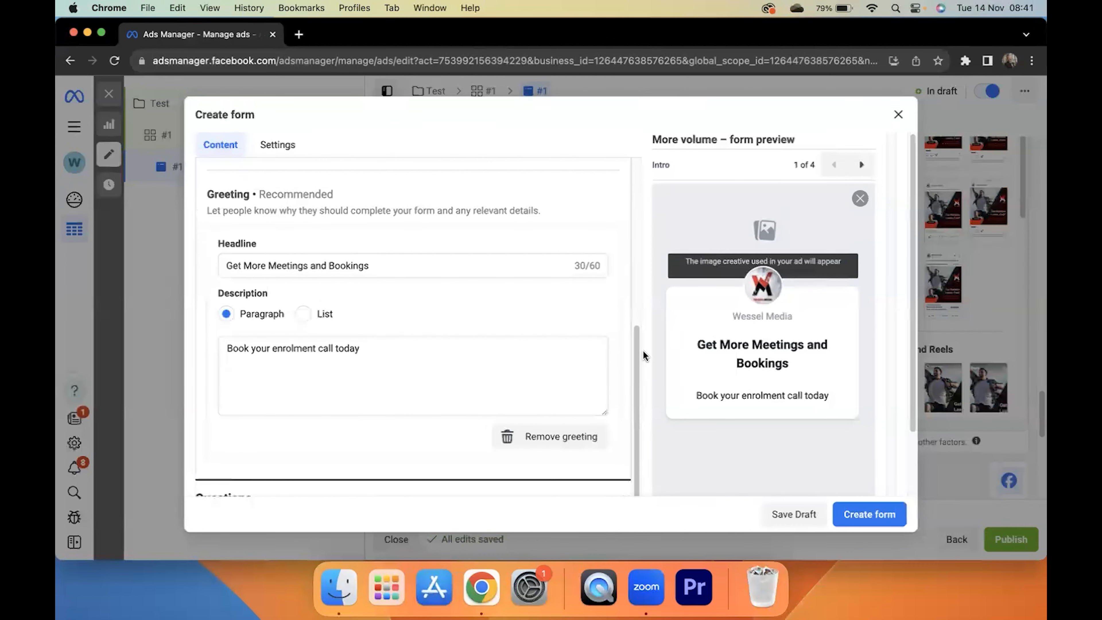
scroll(471, 358, "down", 1)
scroll(500, 308, "up", 10)
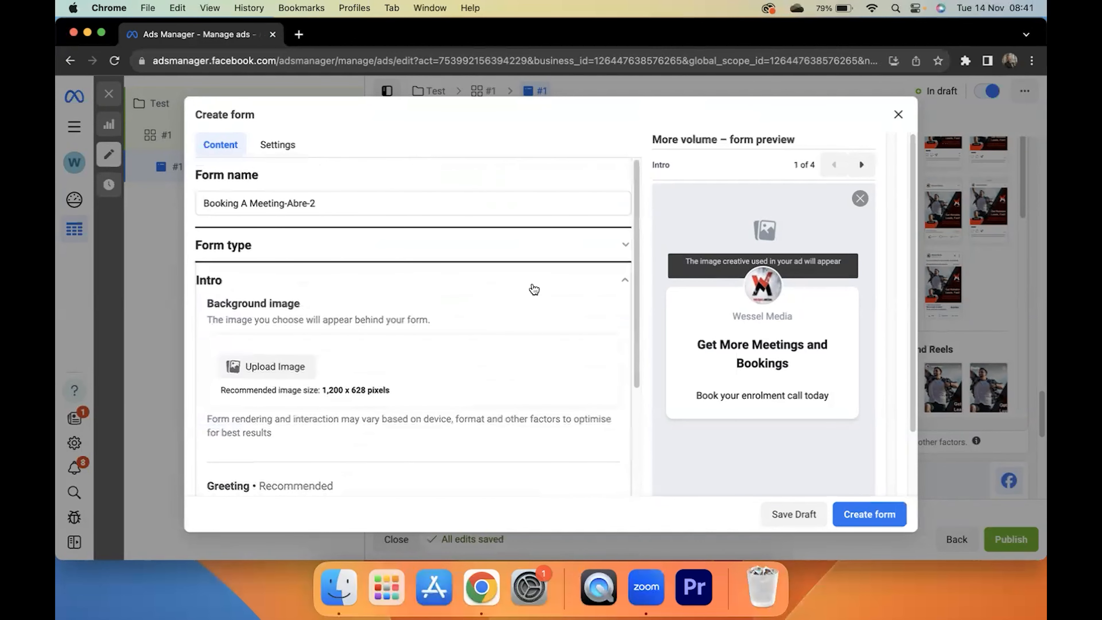
left_click(622, 281)
- Examine the form's Questions section down to the list of prefilled information requested from leads
left_click(623, 312)
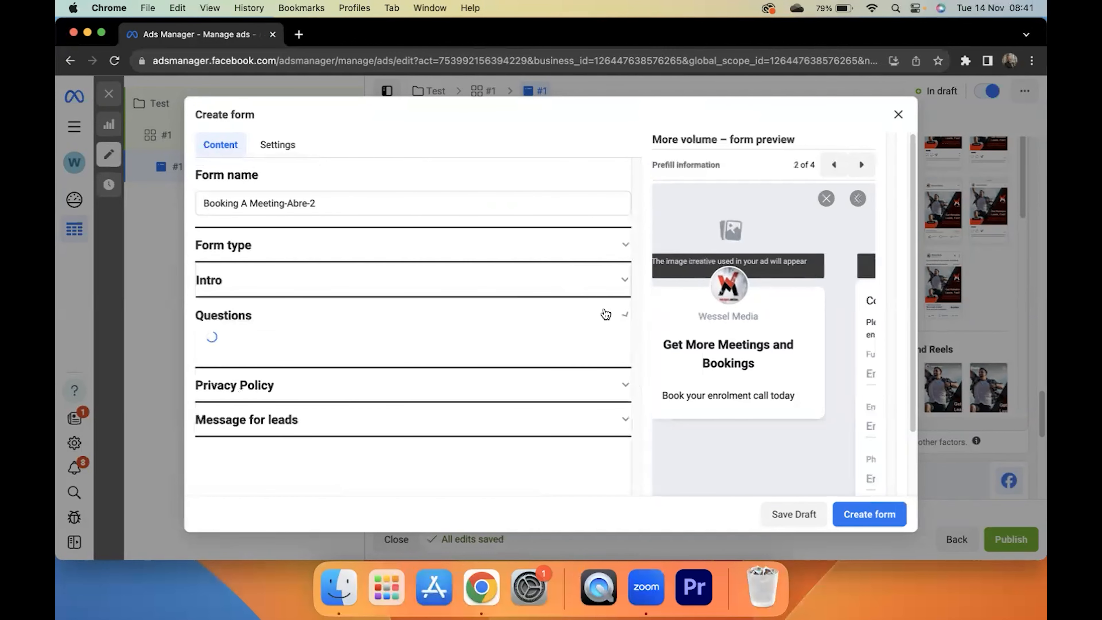
scroll(449, 315, "down", 5)
scroll(448, 312, "down", 10)
scroll(449, 316, "down", 4)
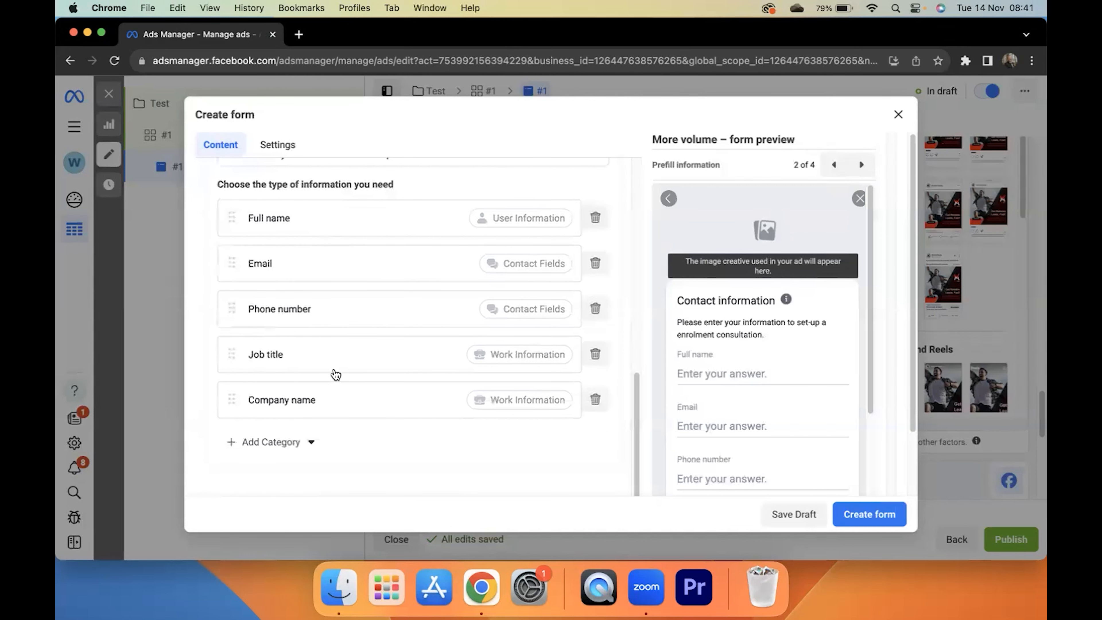
scroll(364, 364, "down", 1)
scroll(366, 366, "down", 2)
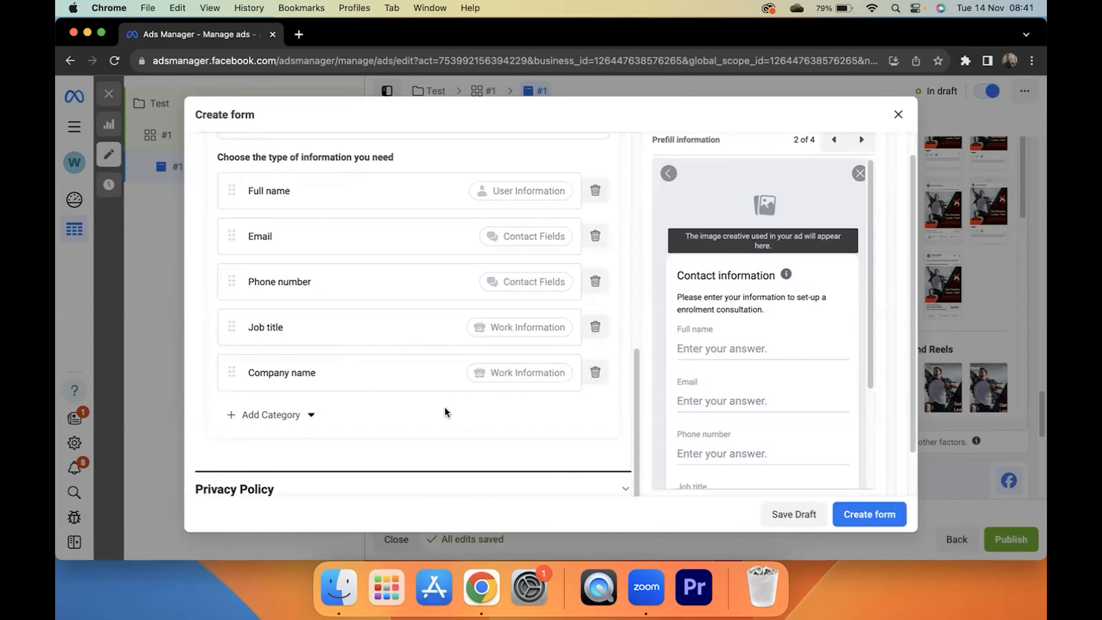
- Look through the categories of extra lead information that can be added, and collapse the Questions section without adding any
left_click(271, 414)
mouse_move(262, 438)
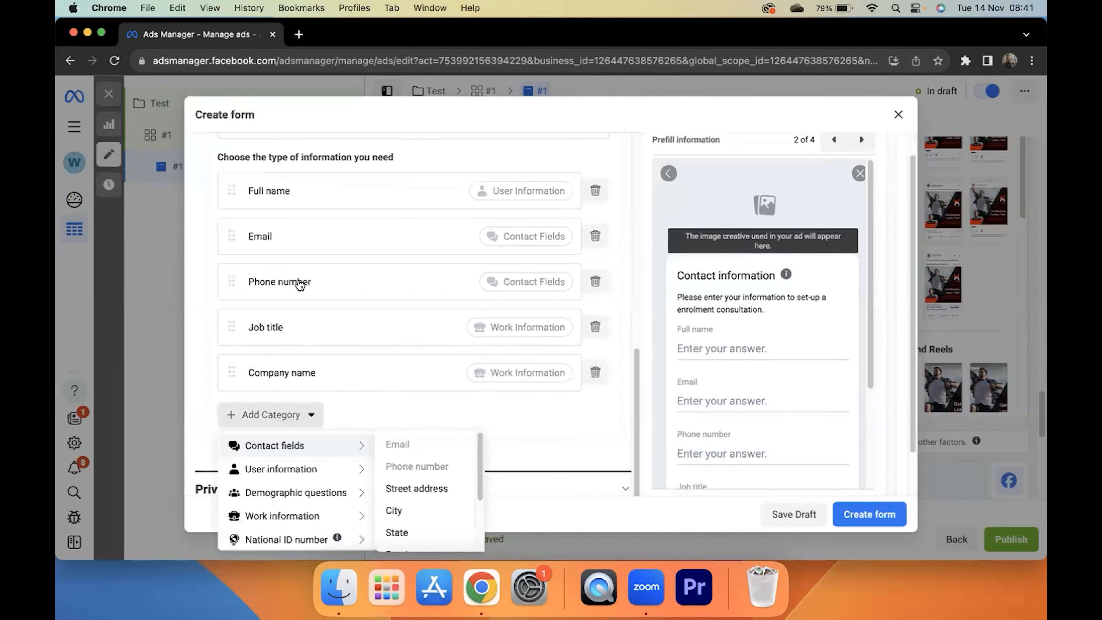
mouse_move(258, 454)
mouse_move(272, 514)
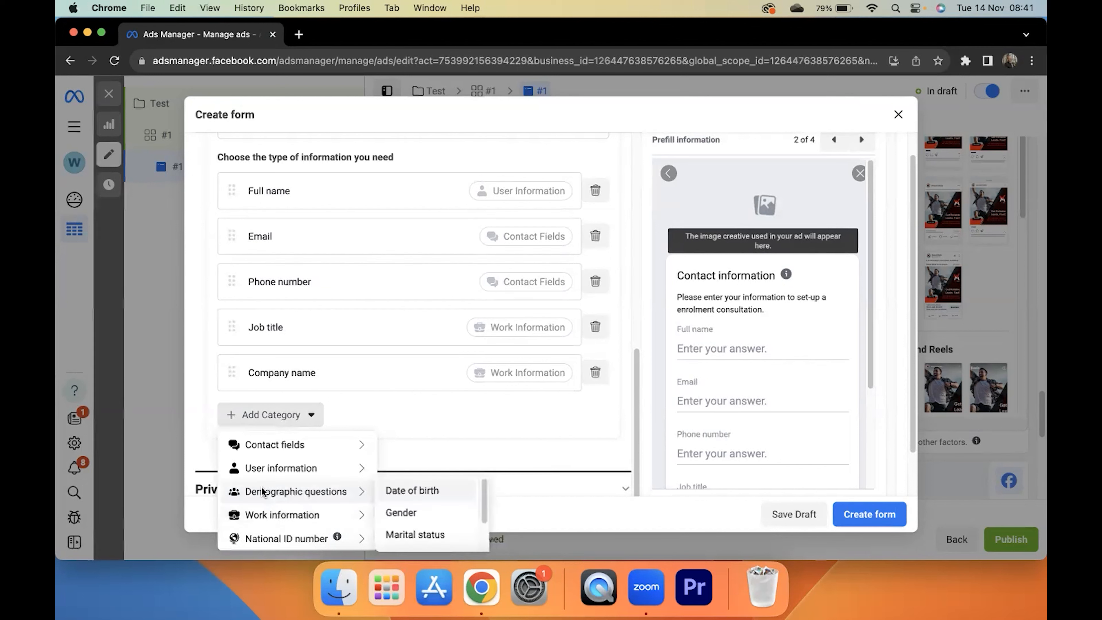
mouse_move(302, 447)
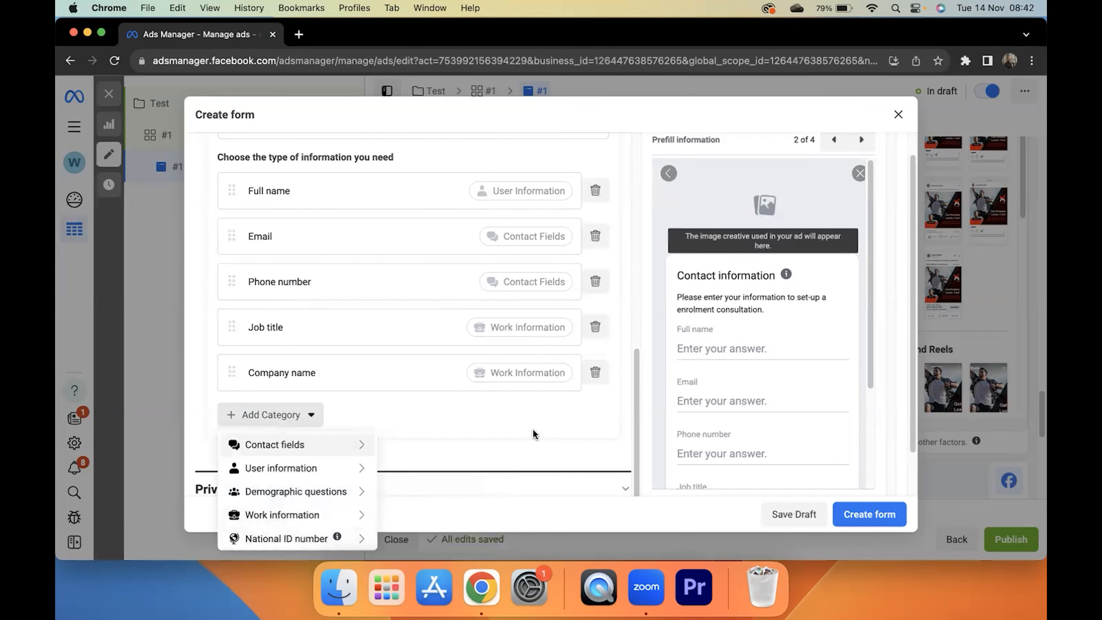
left_click(399, 424)
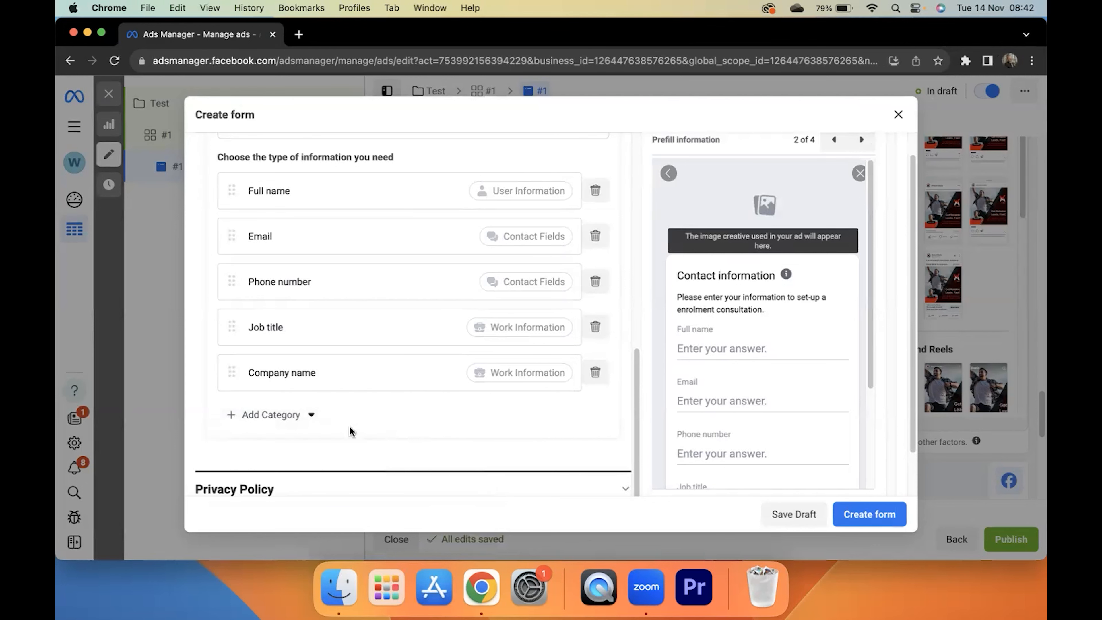
scroll(457, 424, "down", 2)
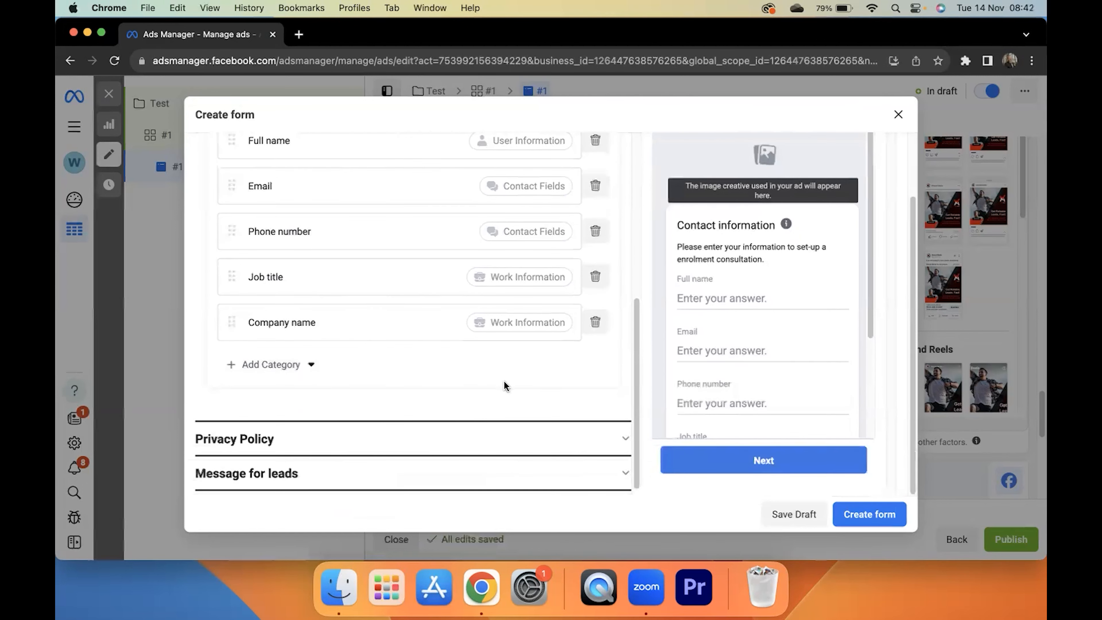
scroll(503, 381, "up", 5)
scroll(503, 382, "up", 3)
scroll(563, 238, "up", 3)
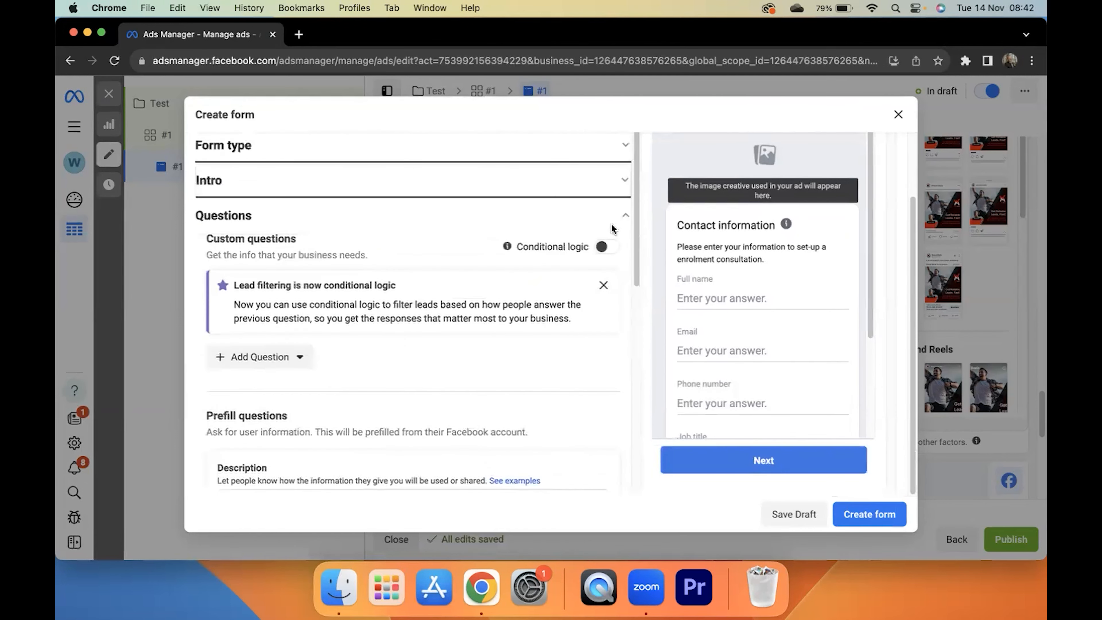
left_click(622, 217)
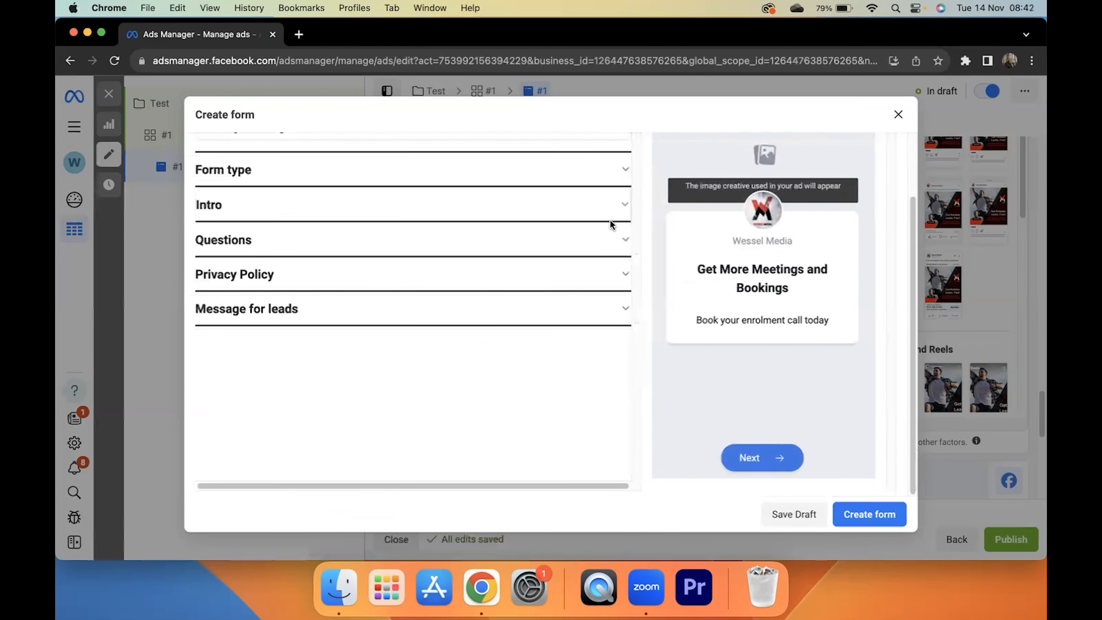
- Examine the form's Privacy Policy section with its policy link and link text, and collapse it without changes
left_click(622, 275)
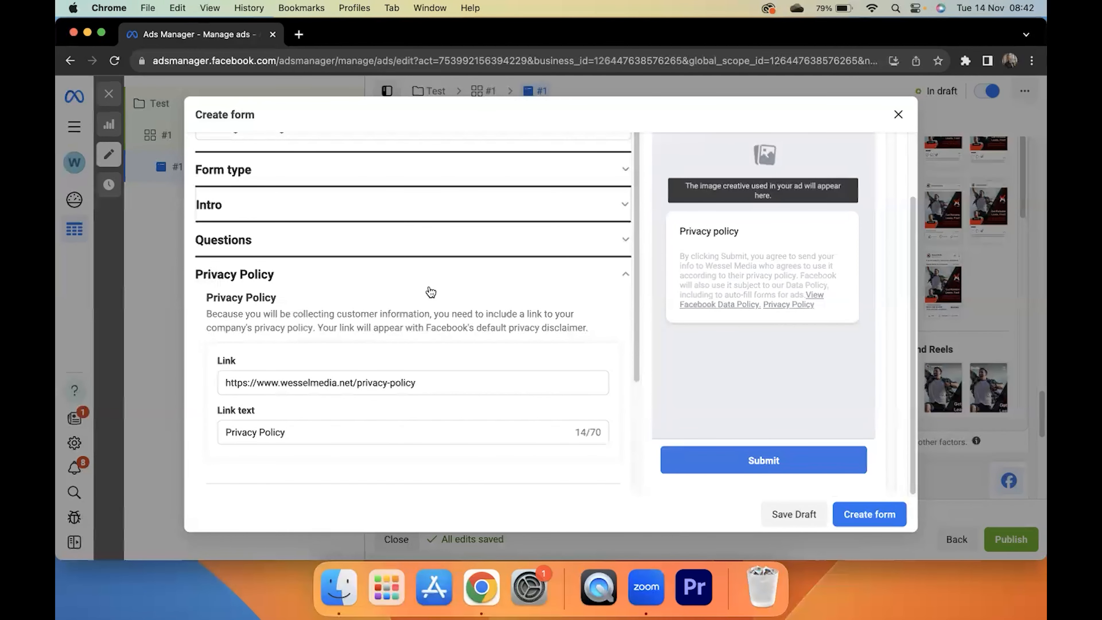
left_click_drag(423, 382, 251, 377)
left_click(340, 349)
left_click(623, 274)
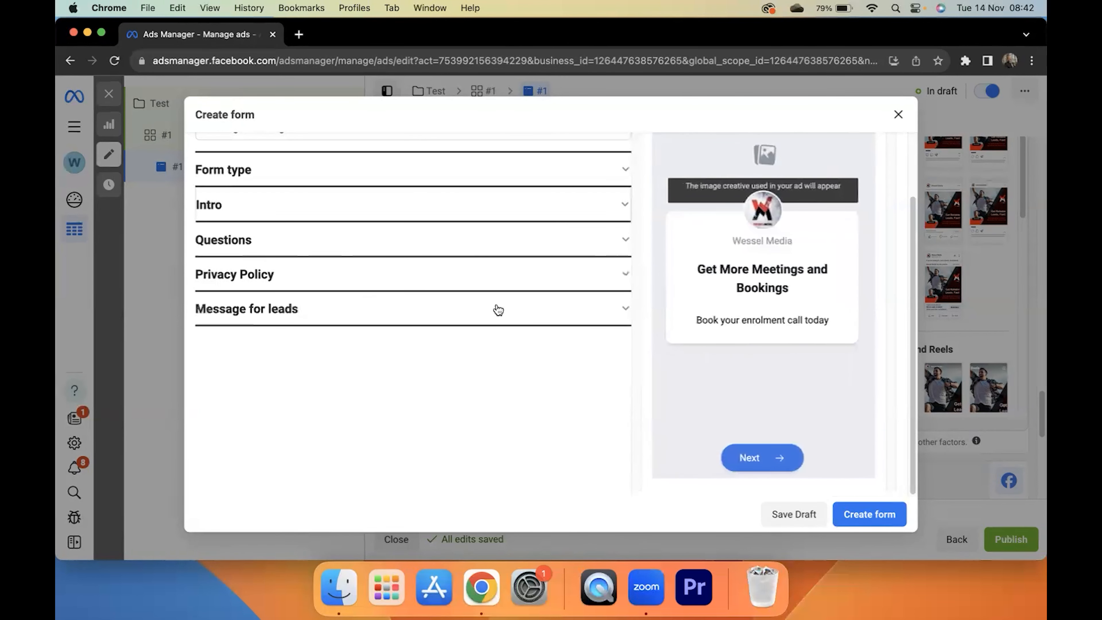
- Examine the form's Message for leads section, from the headline and description to the call-to-action type, booking link and button text
left_click(621, 311)
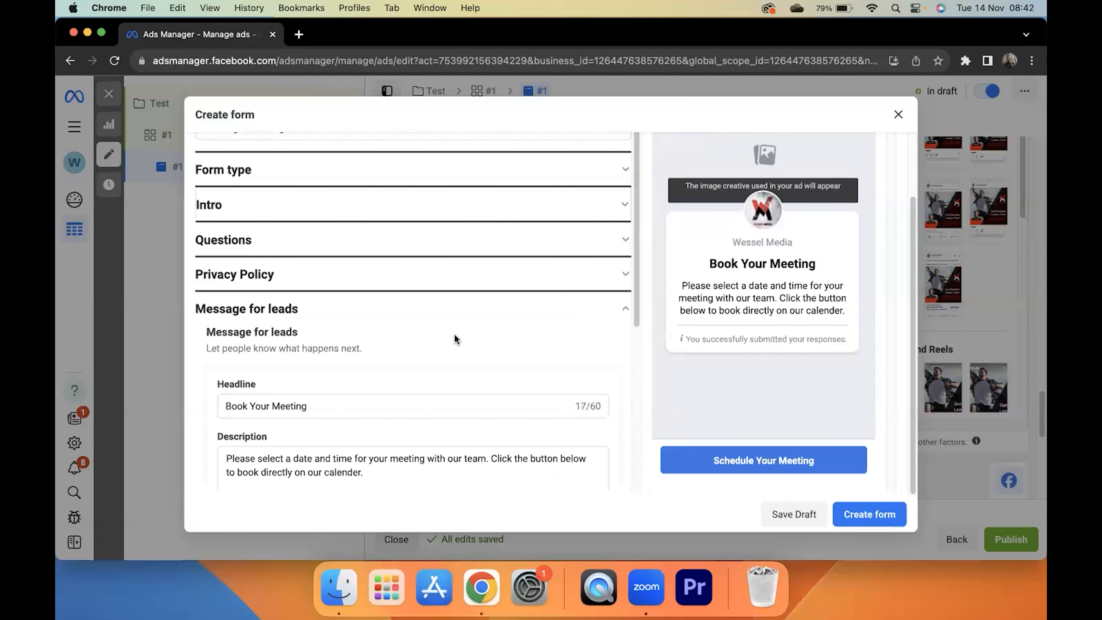
scroll(454, 340, "down", 5)
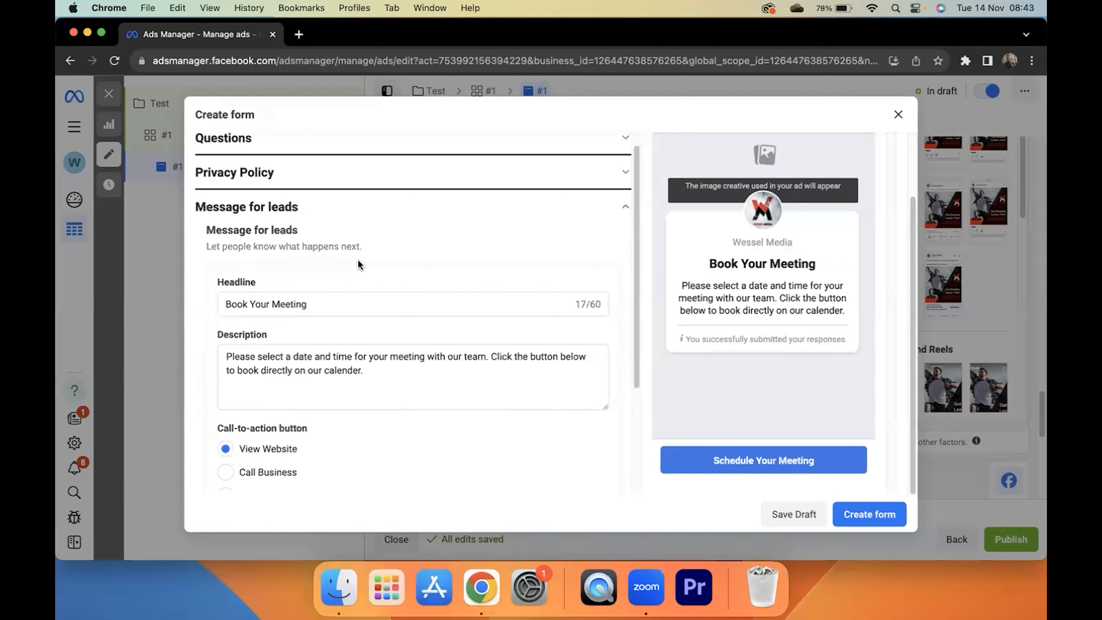
scroll(362, 261, "down", 2)
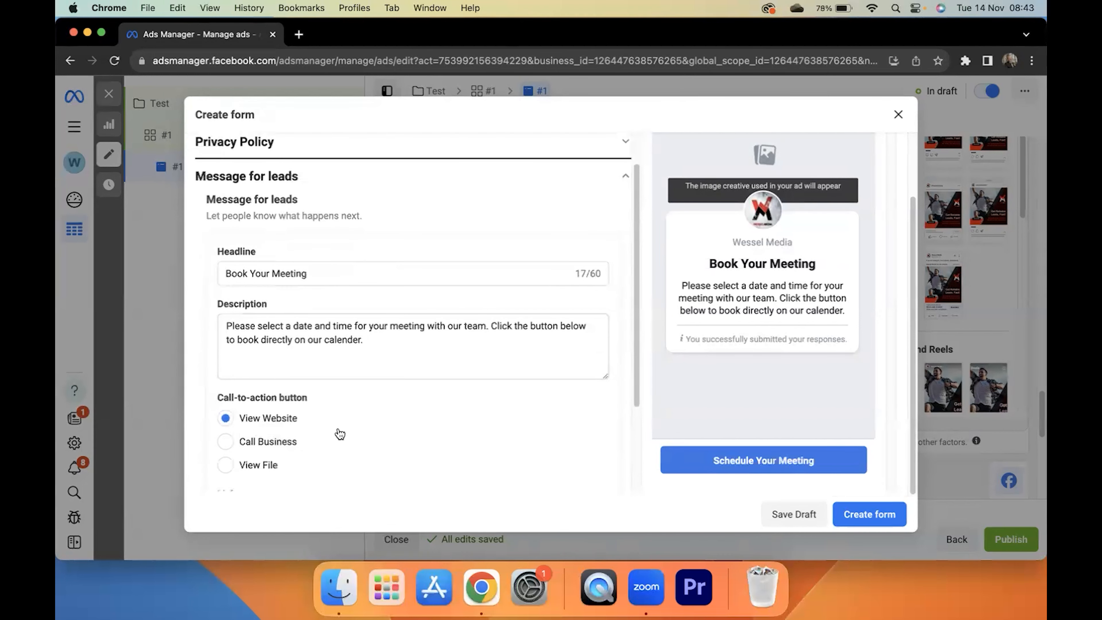
scroll(338, 434, "down", 3)
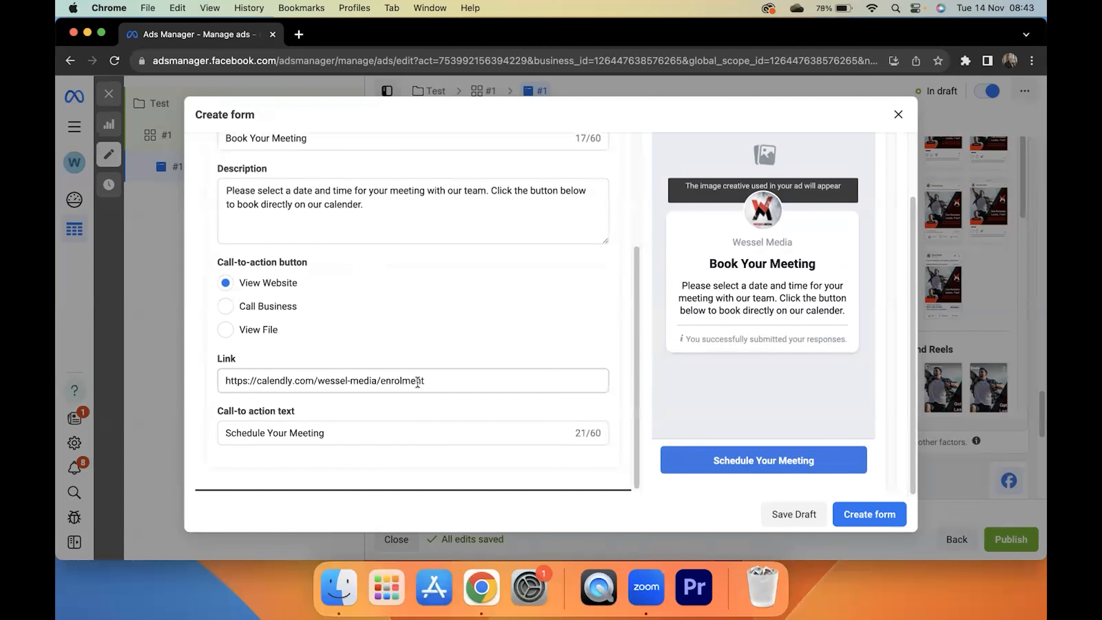
left_click_drag(332, 432, 222, 432)
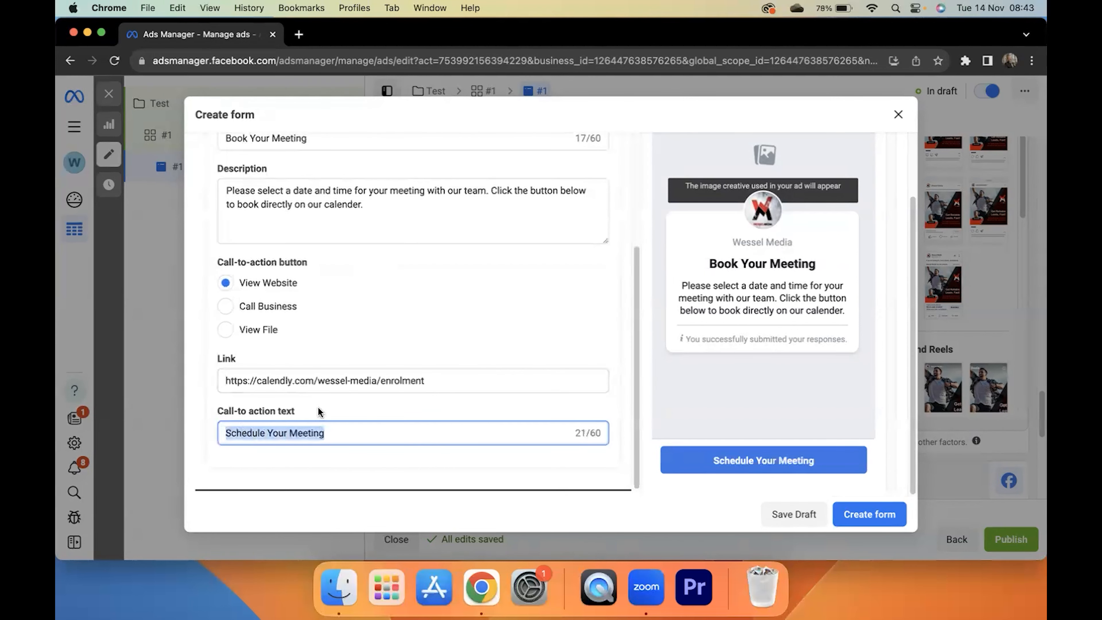
left_click(322, 412)
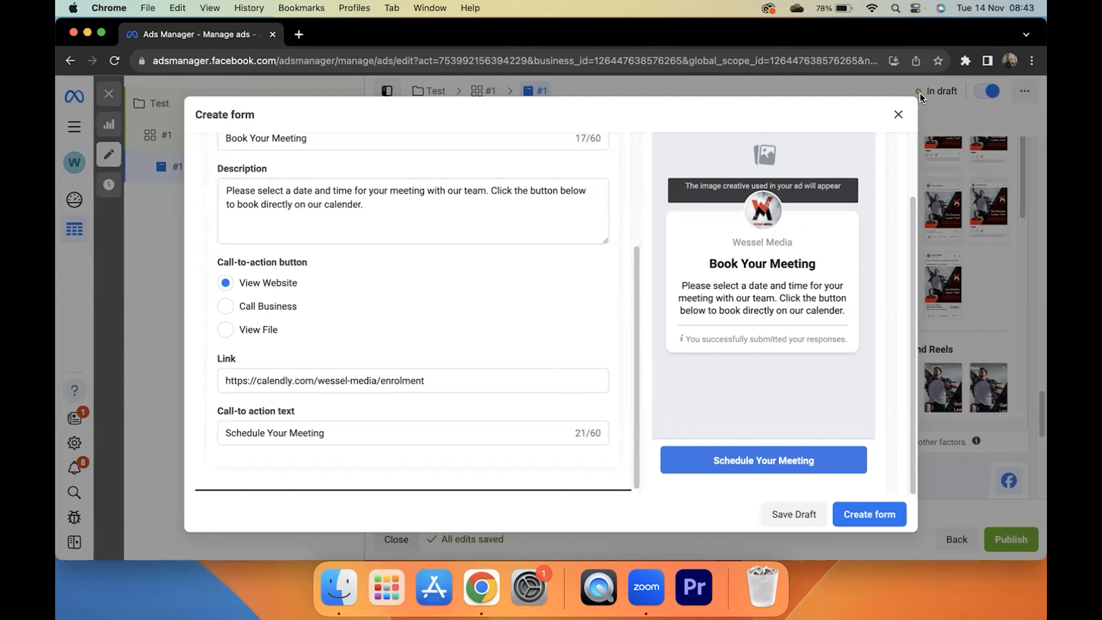
- Discard the duplicated form and publish the Test campaign's ad with the existing Booking A Meeting-Abre-2 form
left_click(898, 114)
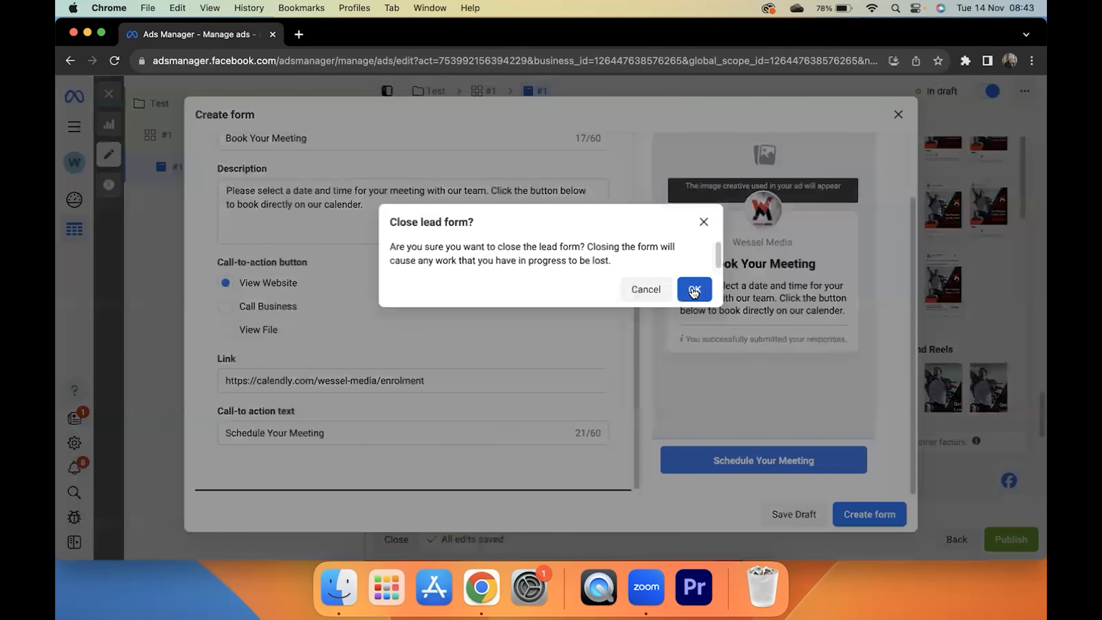
left_click(694, 289)
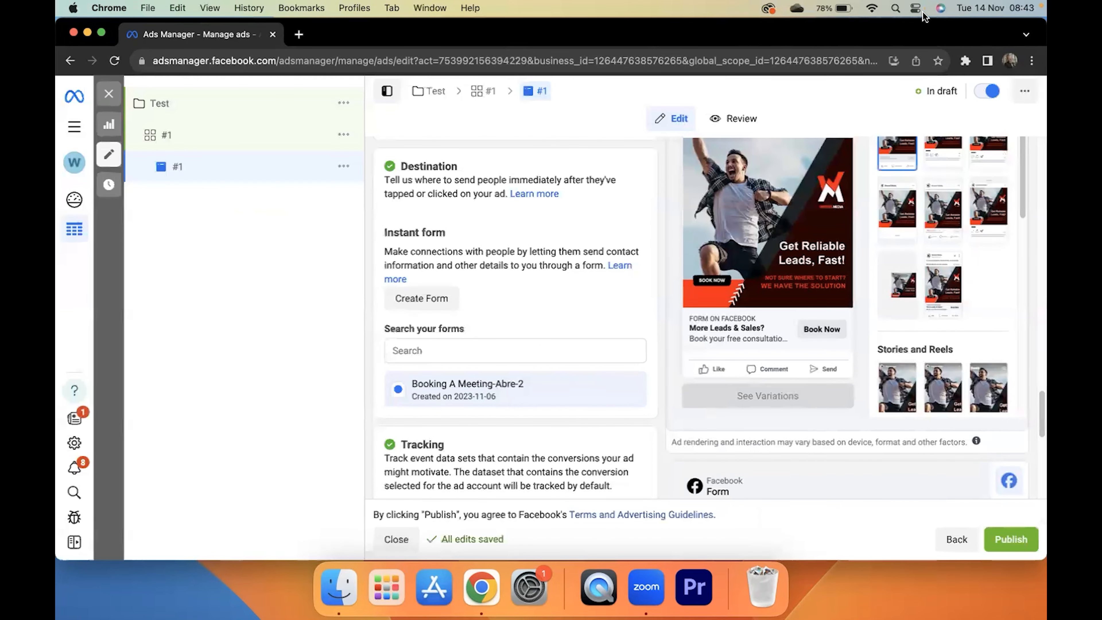
scroll(522, 362, "down", 3)
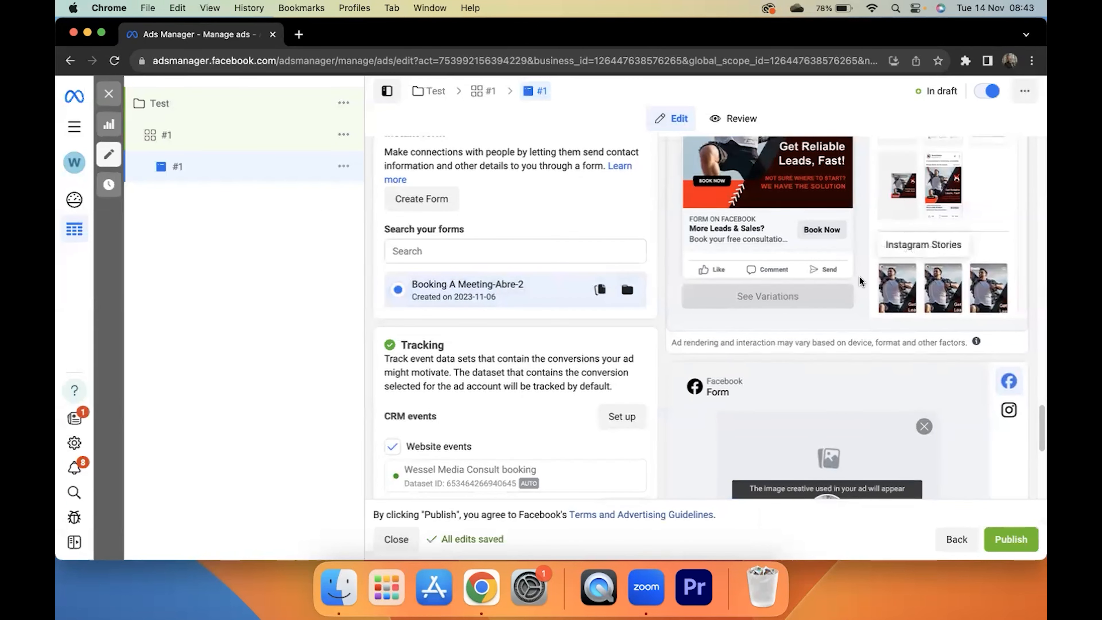
left_click(1013, 540)
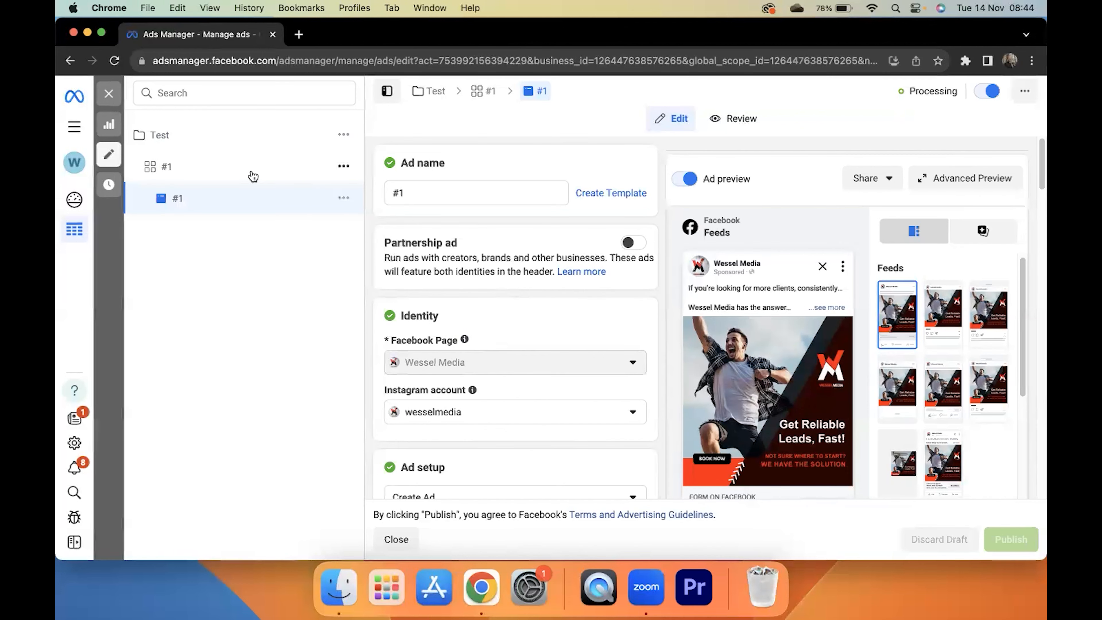
left_click(105, 91)
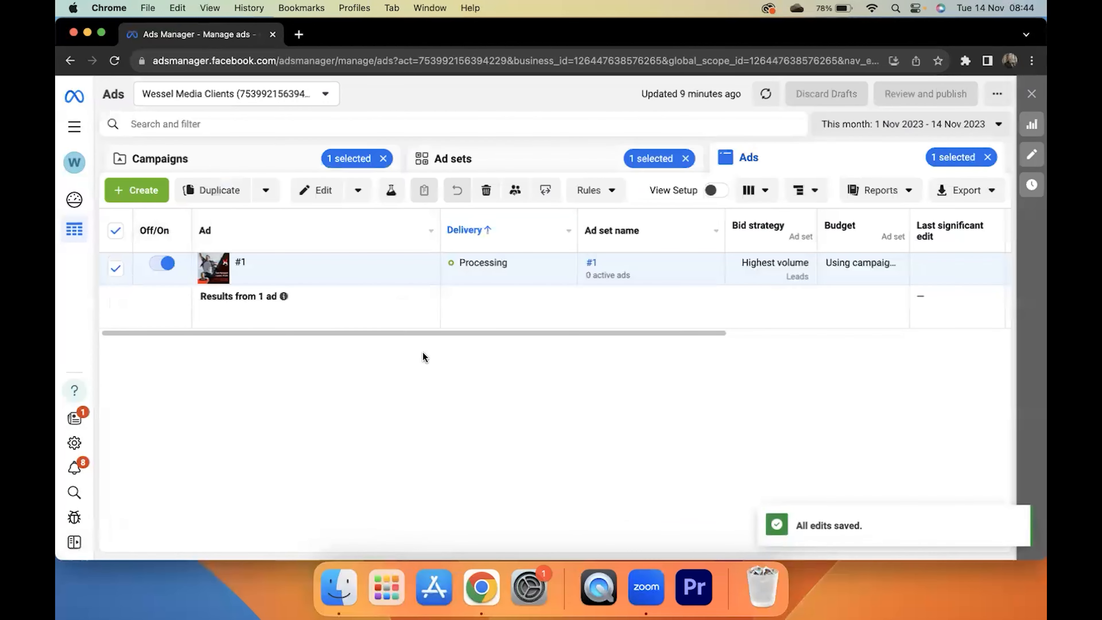
- Review the published Test campaign at campaign, ad set and ad level, and return to the campaign list
left_click(269, 161)
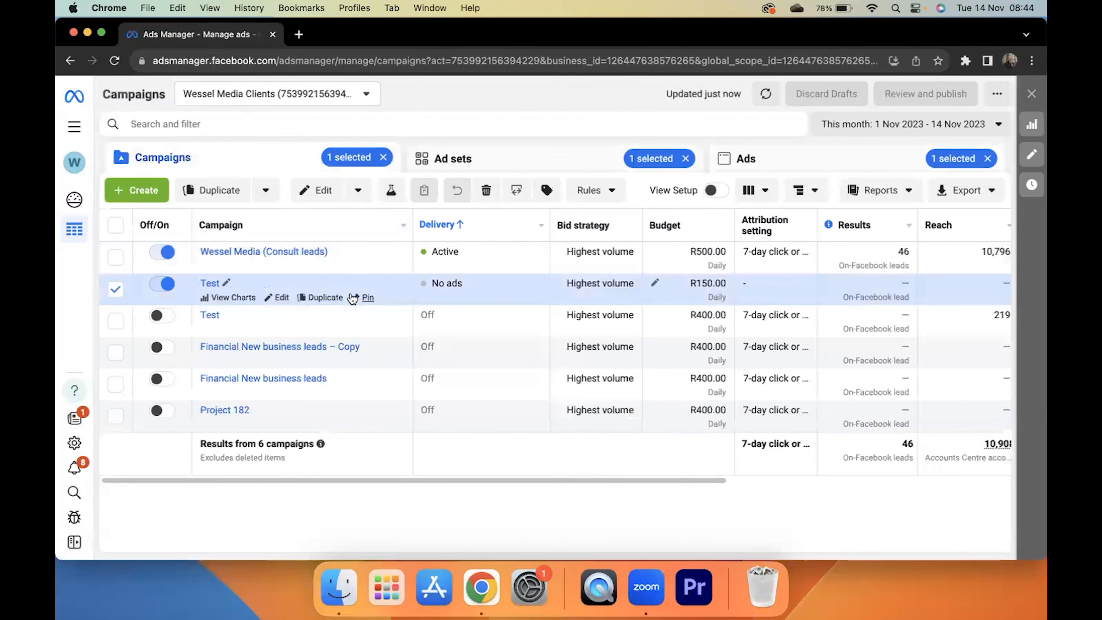
left_click(527, 173)
left_click(770, 165)
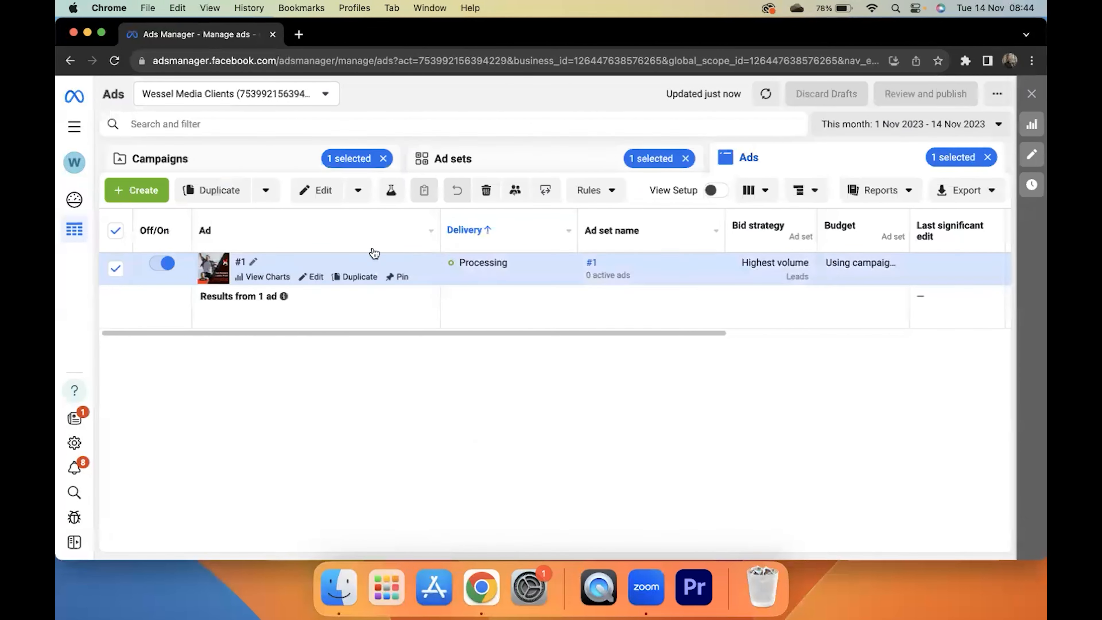
mouse_move(520, 255)
left_click(496, 170)
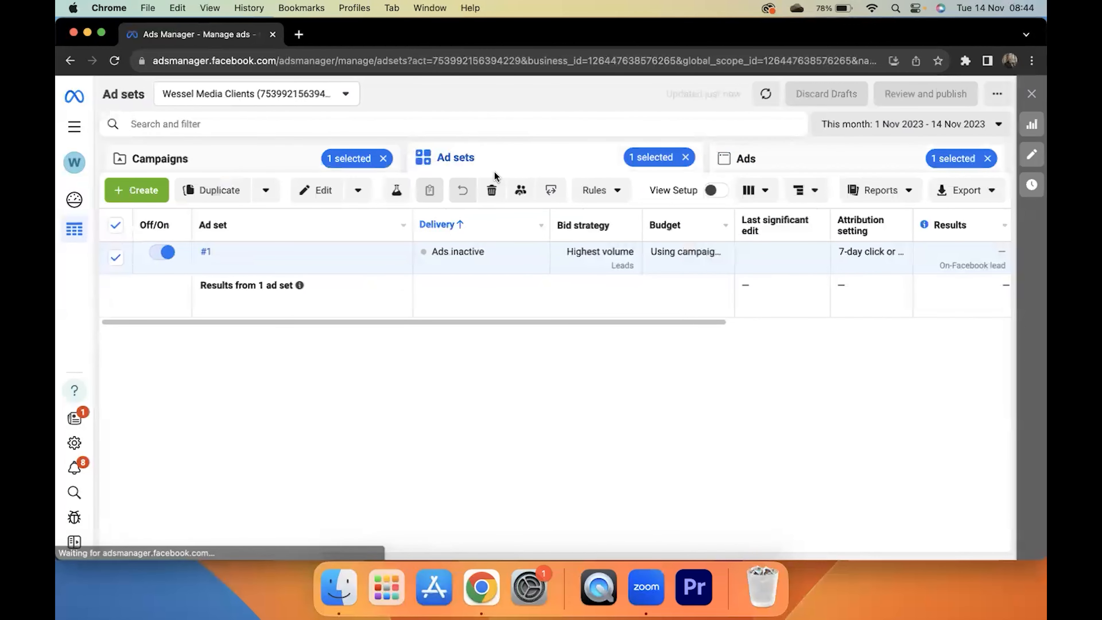
left_click(285, 164)
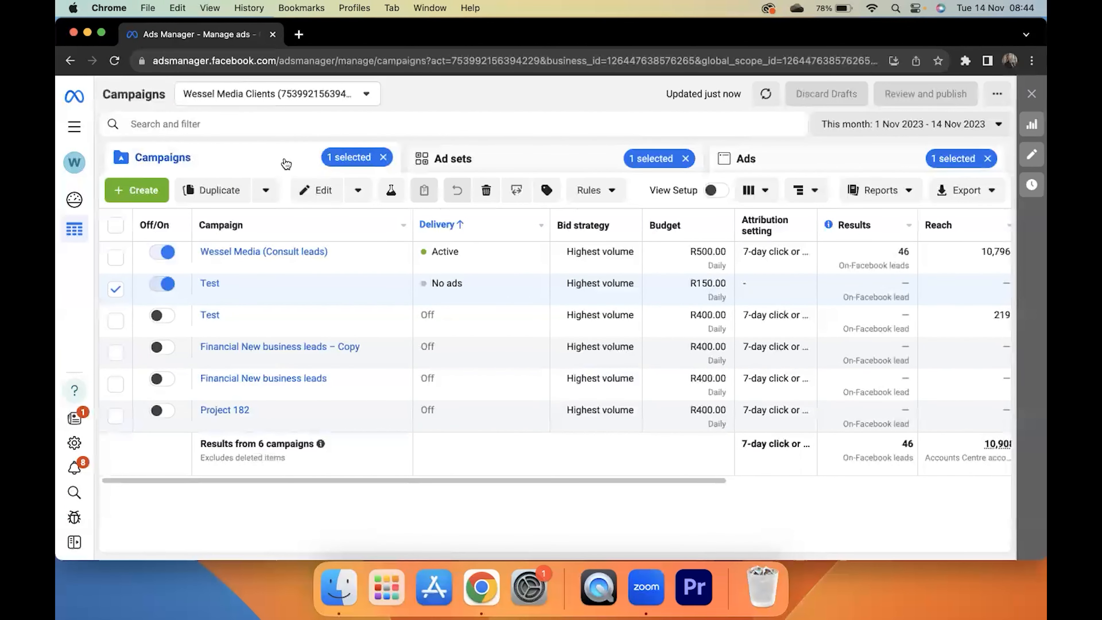
- Replace the Test campaign selection with Wessel Media (Consult leads) and list the ads in its Cold audience ad set
left_click(116, 289)
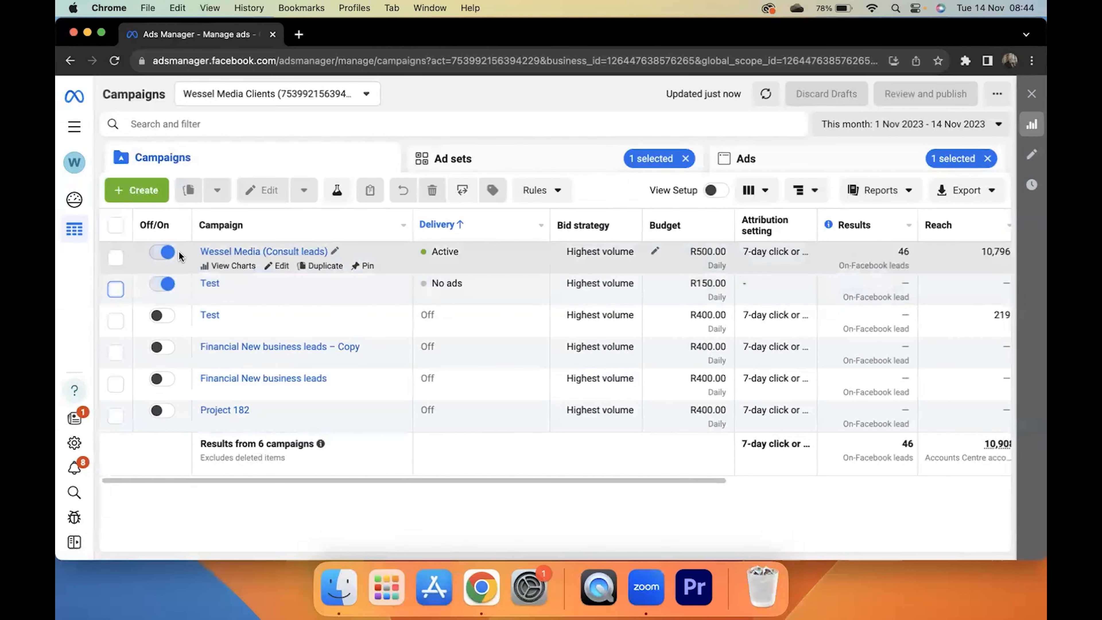
left_click(115, 257)
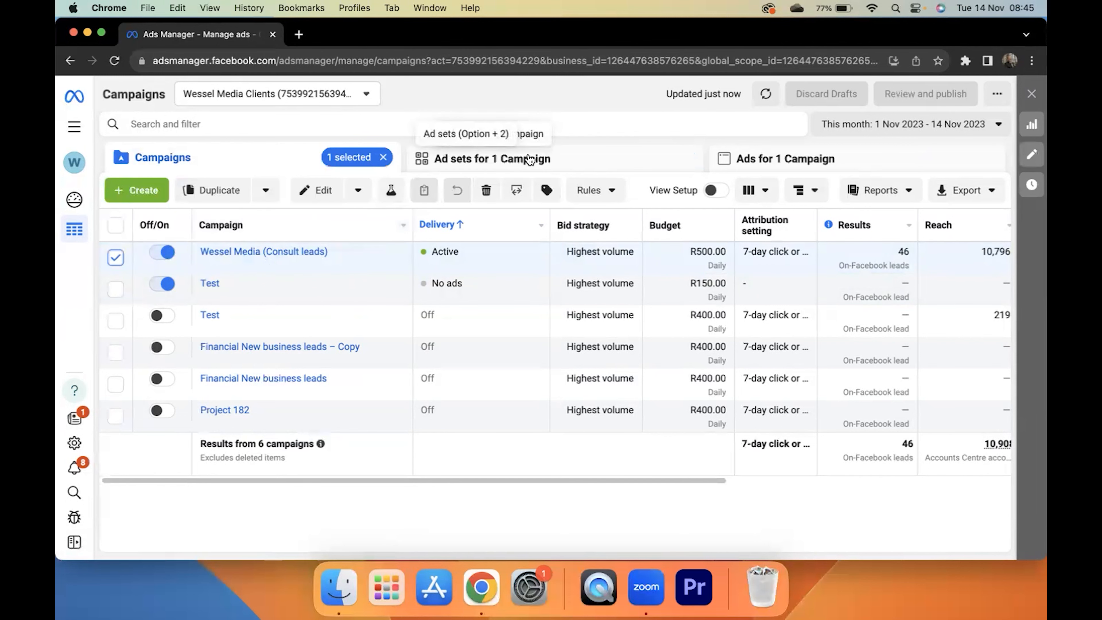
left_click(492, 159)
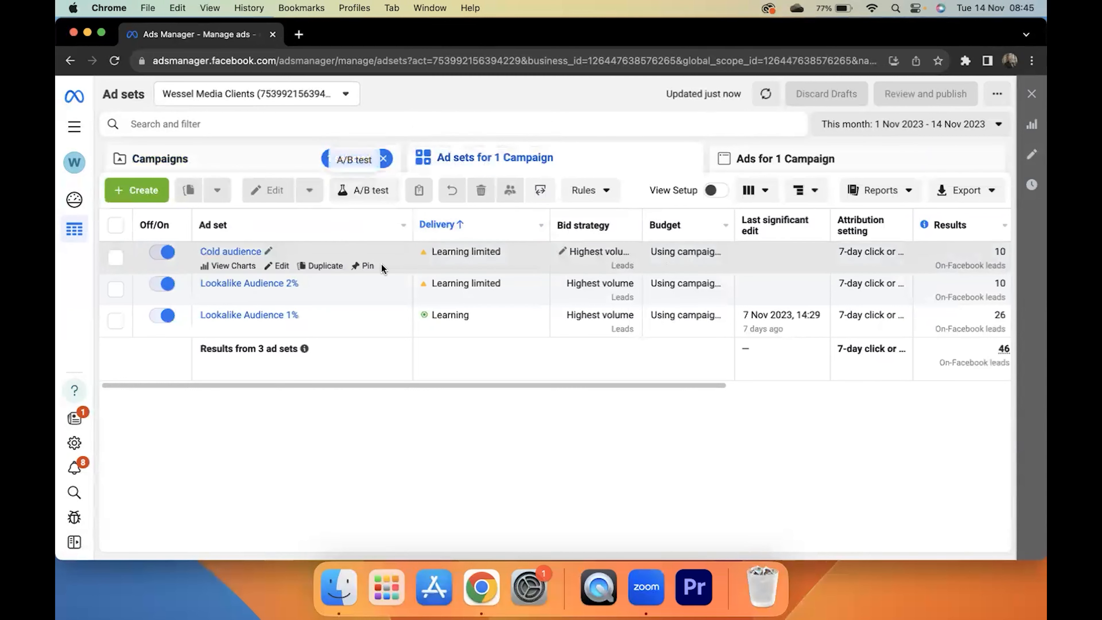
left_click(115, 256)
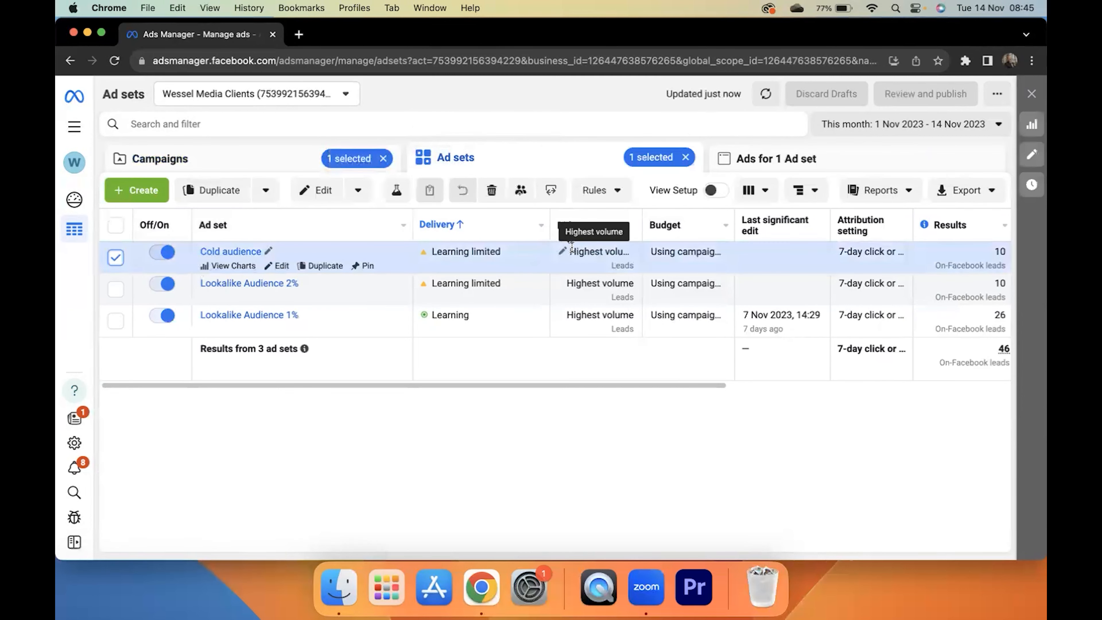
left_click(768, 160)
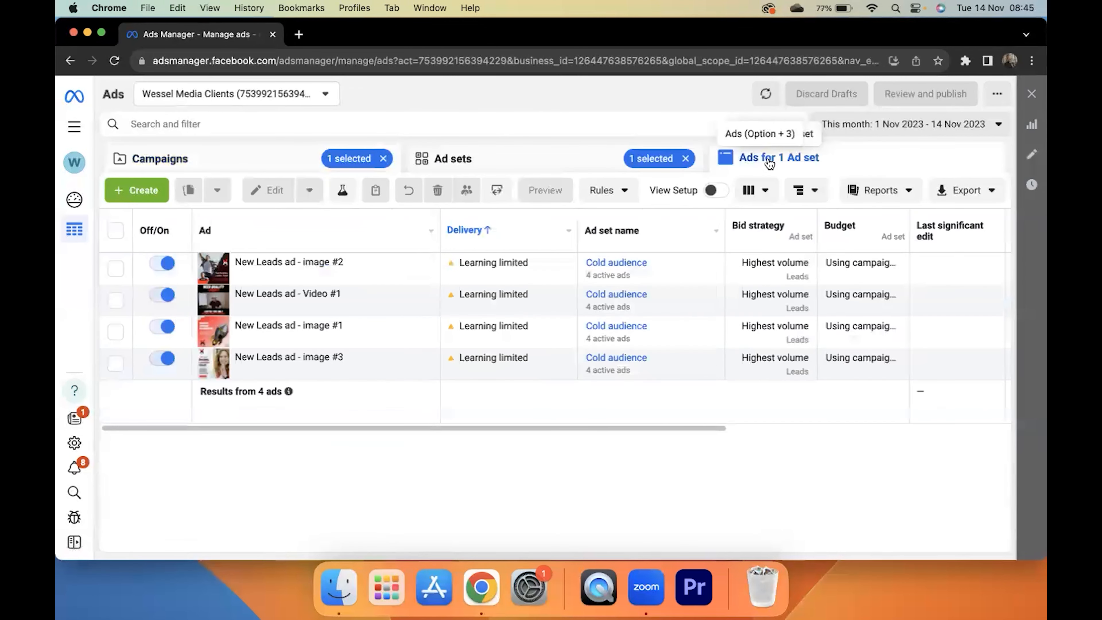
- Download this month's leads from New Leads ad - image #3 as an XLS file and close the download dialog
left_click_drag(394, 428, 693, 428)
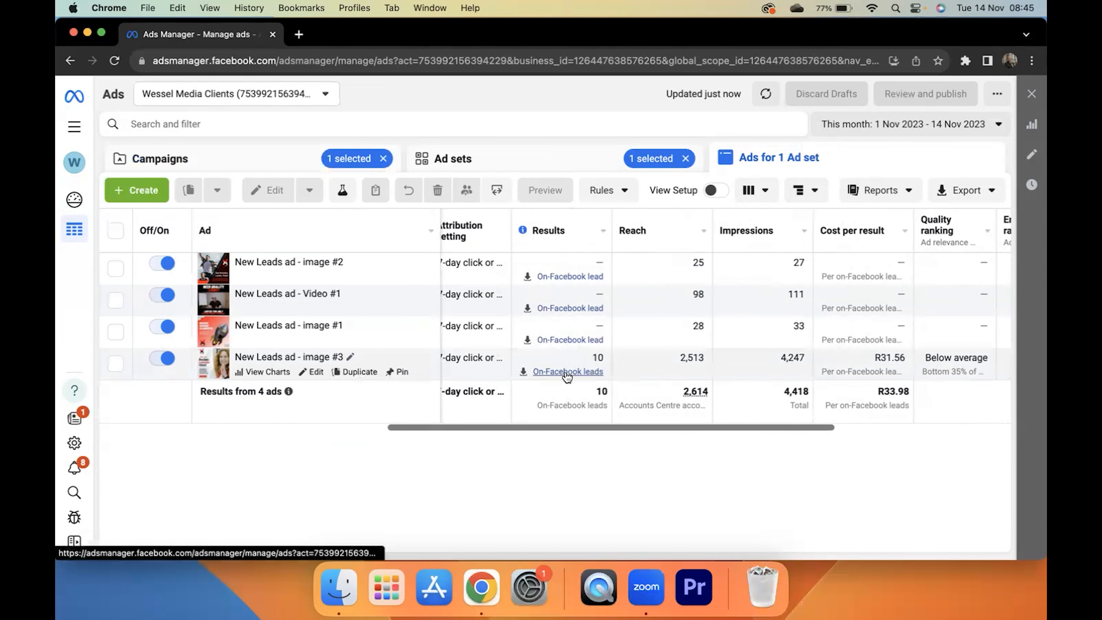
left_click(560, 372)
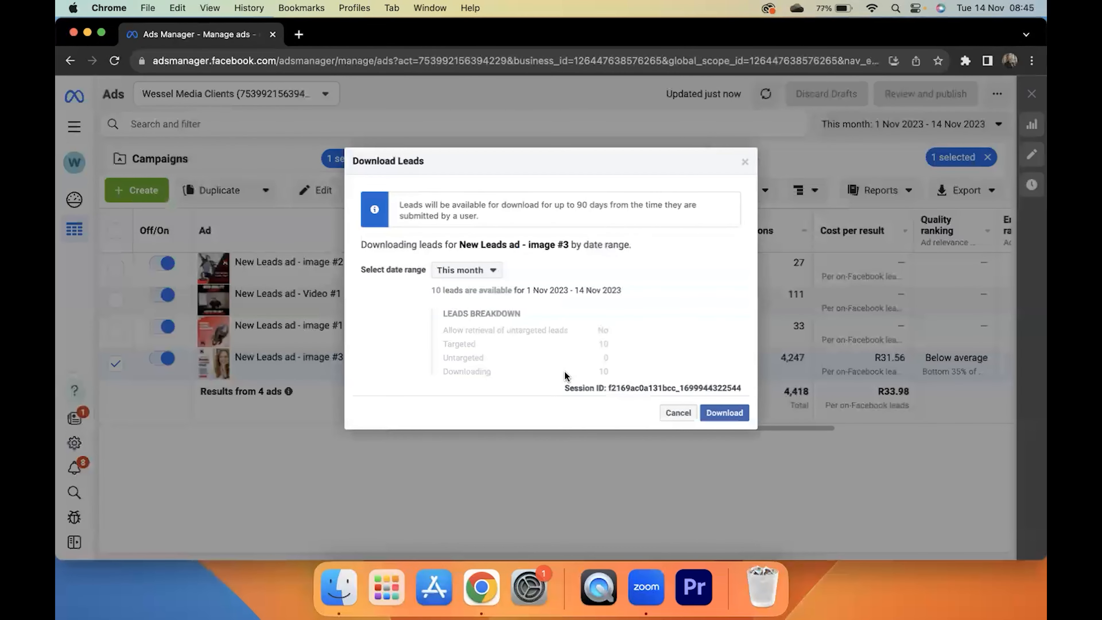
left_click(492, 270)
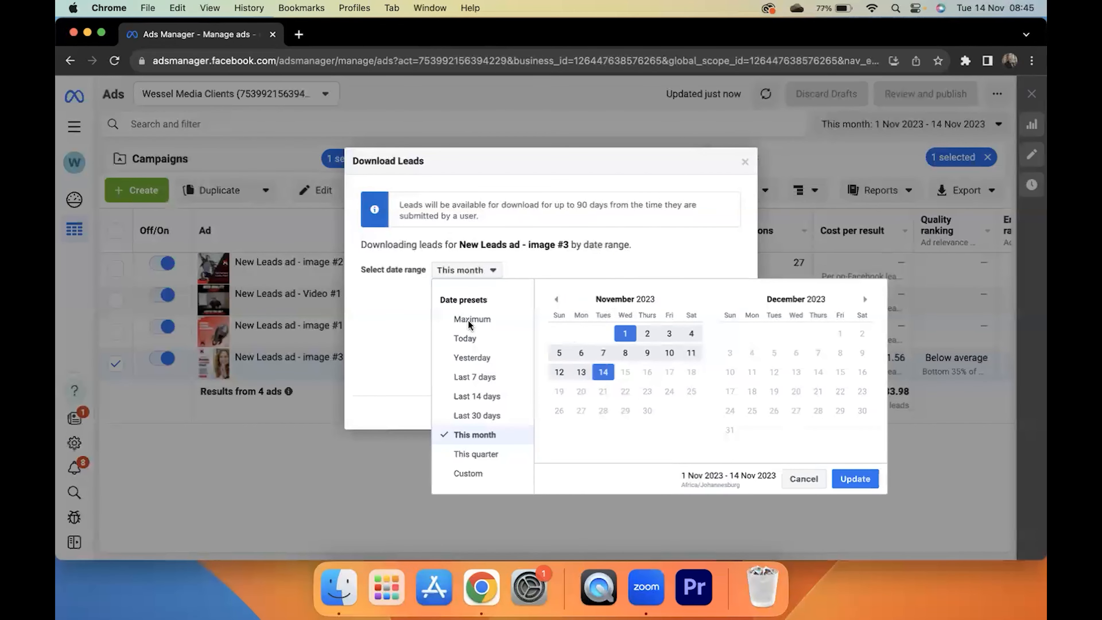
left_click(798, 478)
left_click(724, 412)
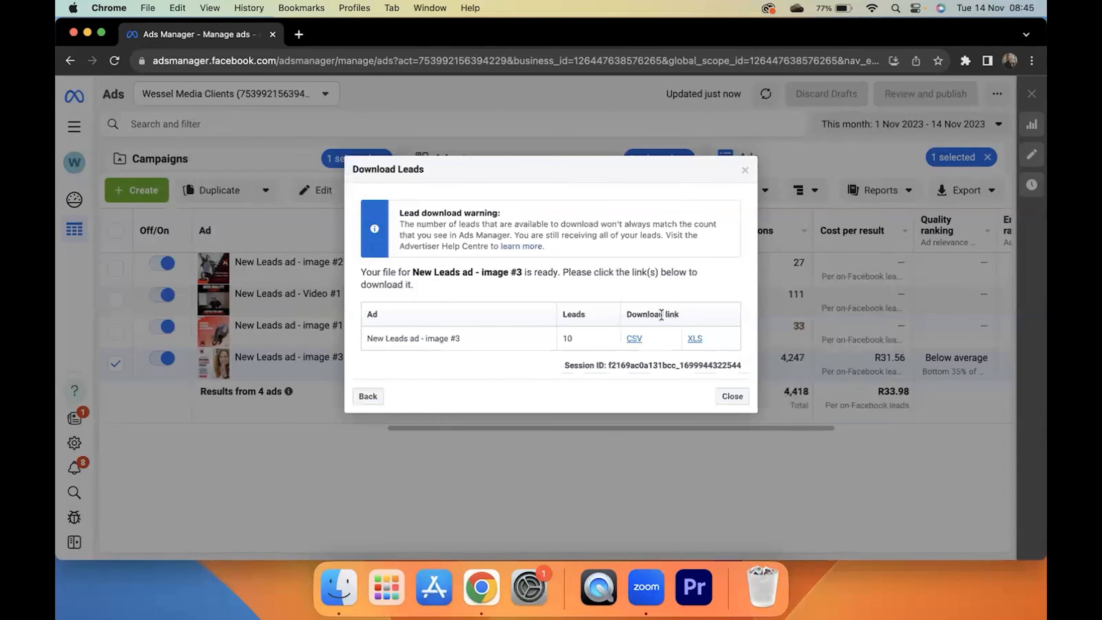
left_click(698, 341)
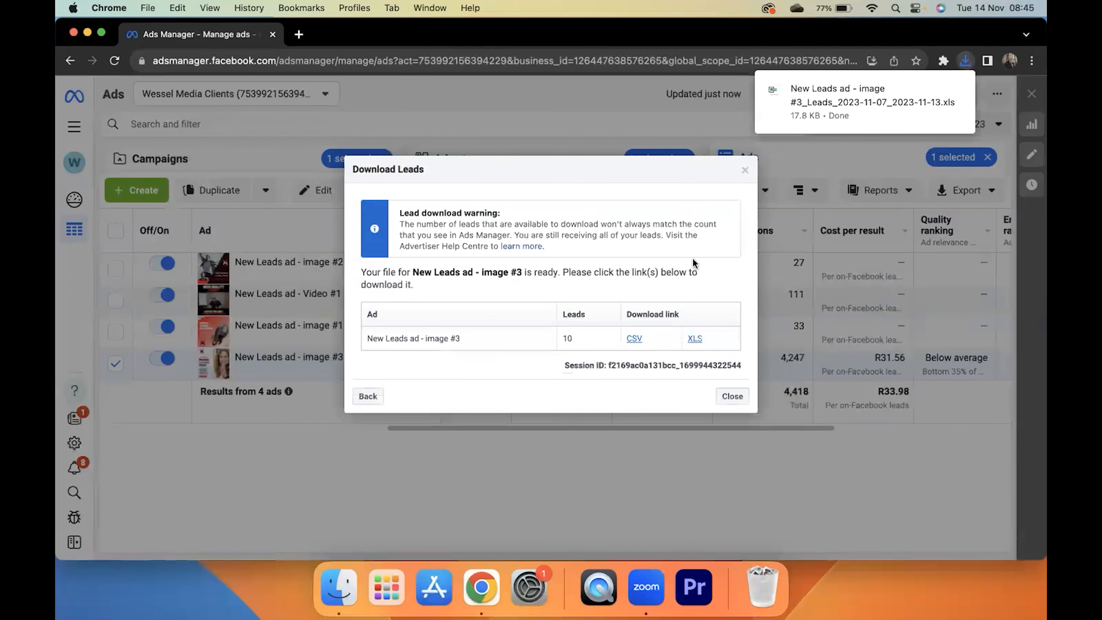
left_click(733, 395)
mouse_move(610, 340)
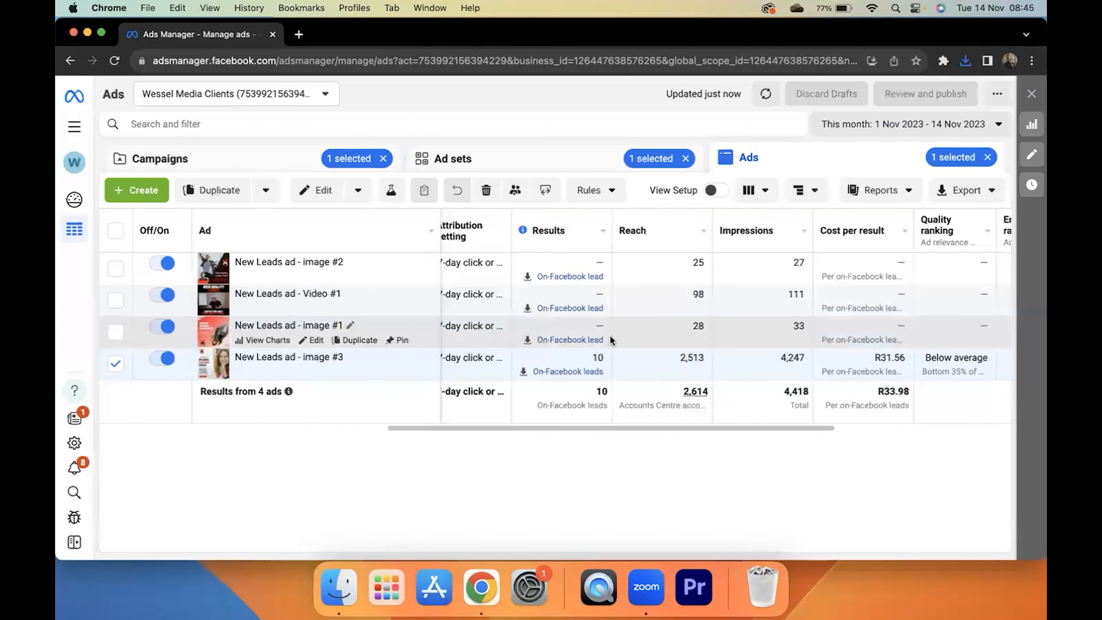